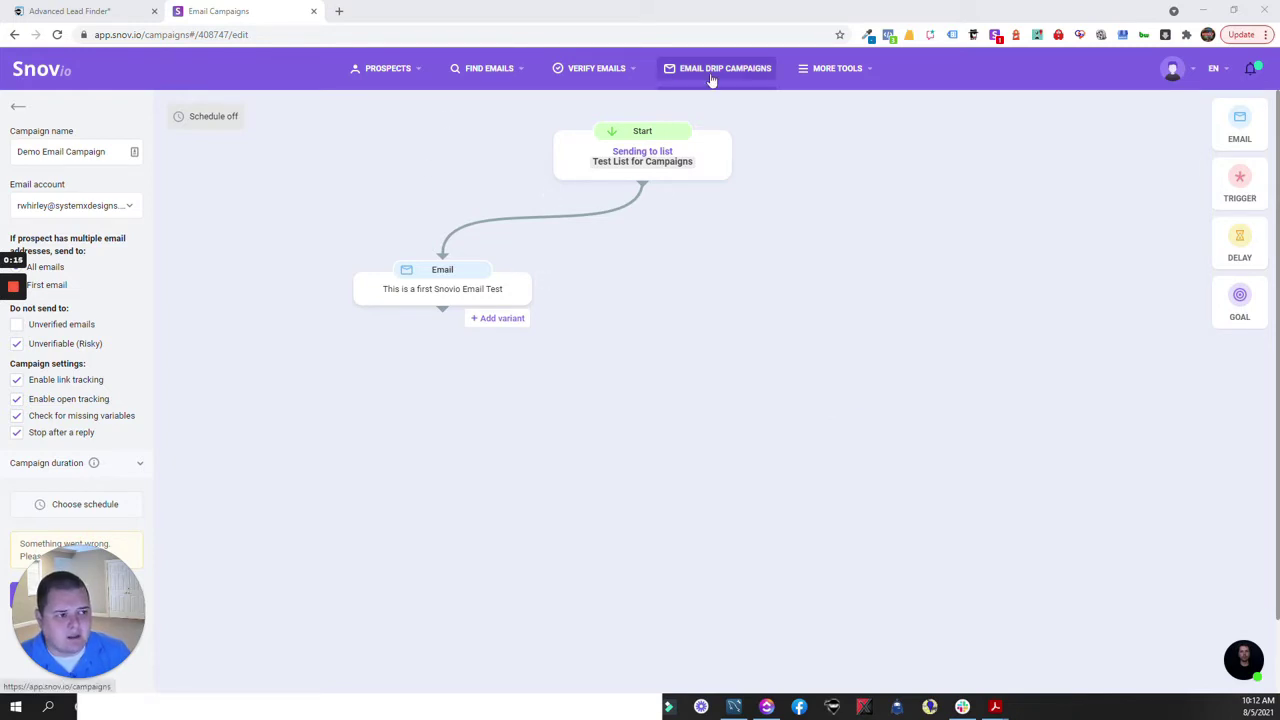
- Review the campaign's starting prospect list choices without changing them
click(645, 160)
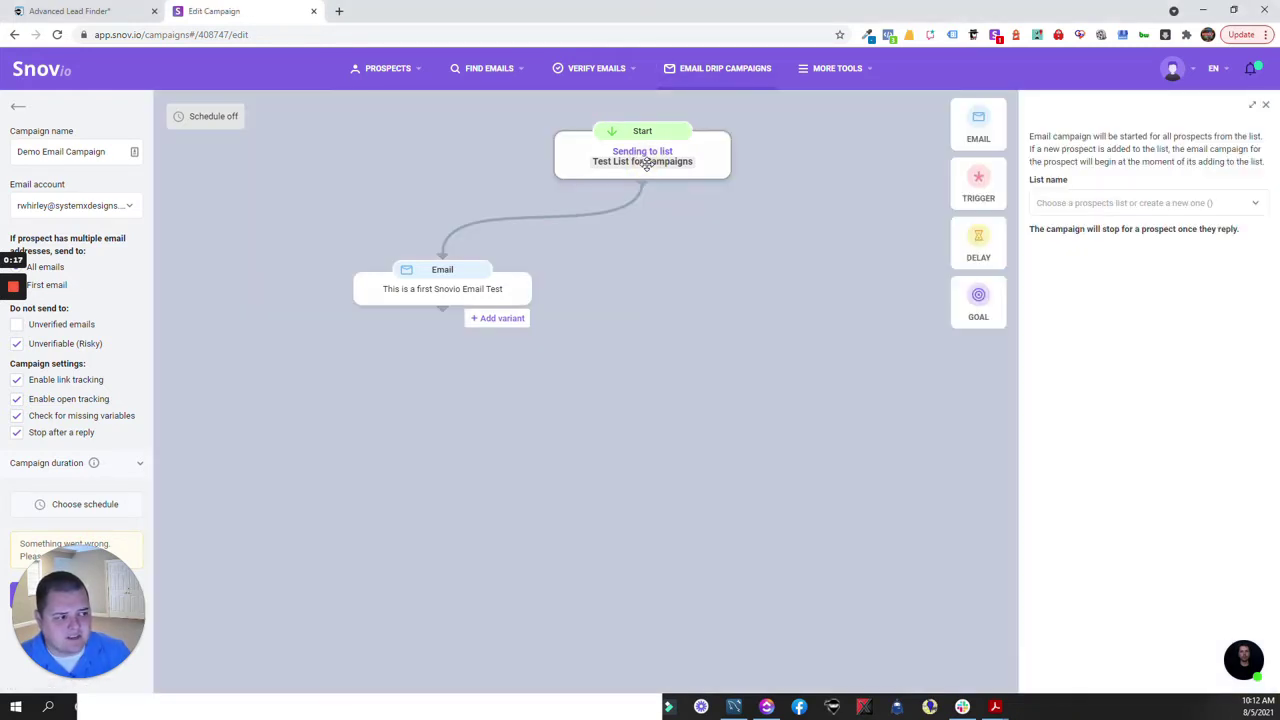
click(1104, 205)
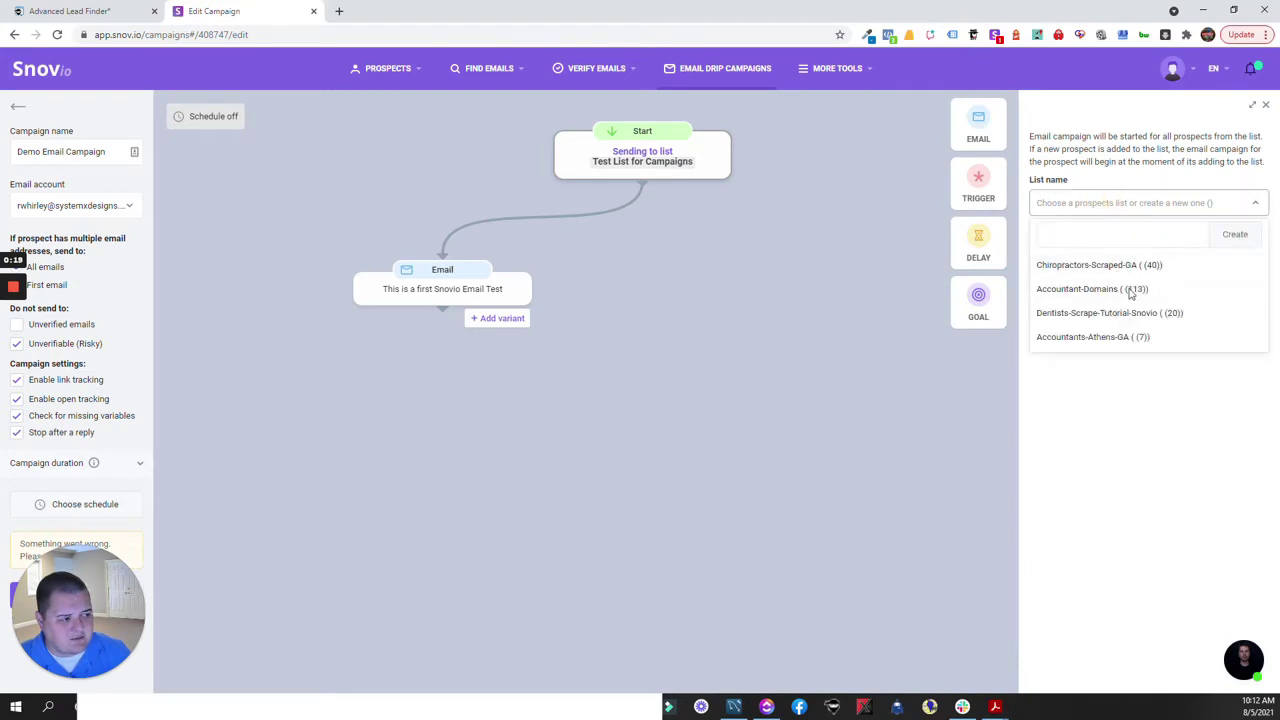
click(1122, 205)
click(1265, 105)
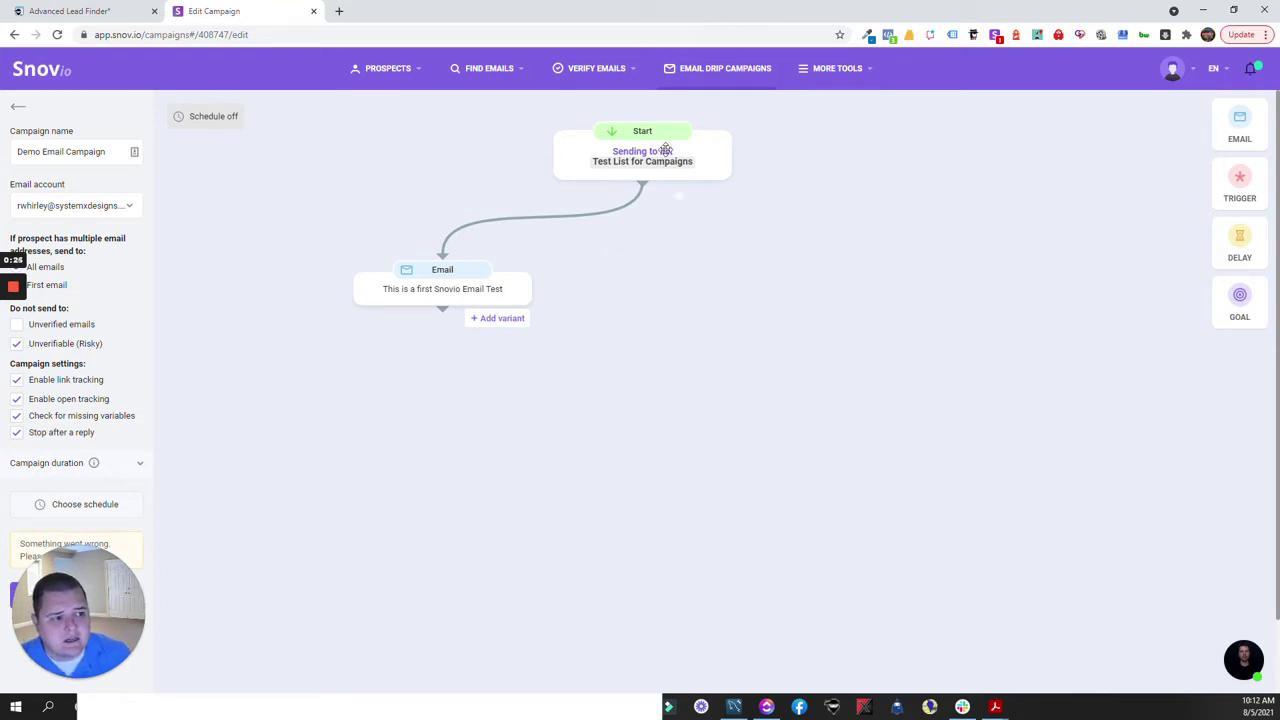
- In Advanced Lead Finder, enable Snovio Emails under the Email Addresses column options
click(82, 11)
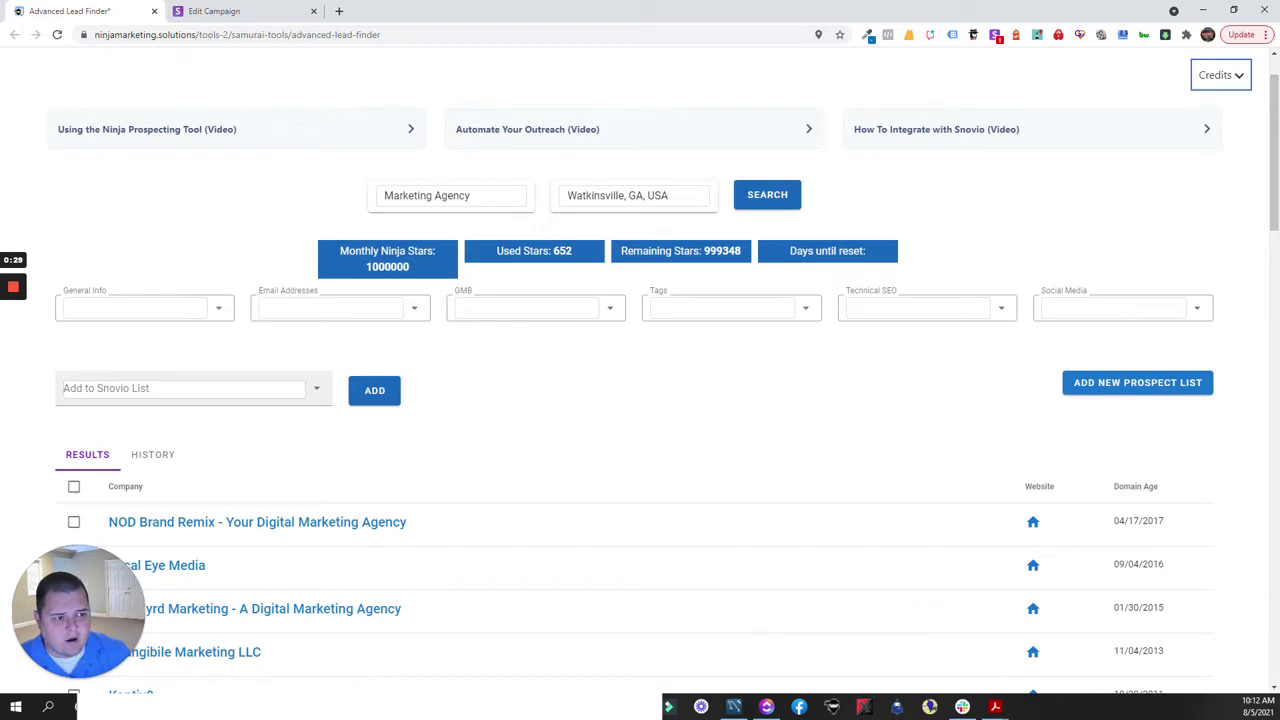
scroll(697, 414, down, 12)
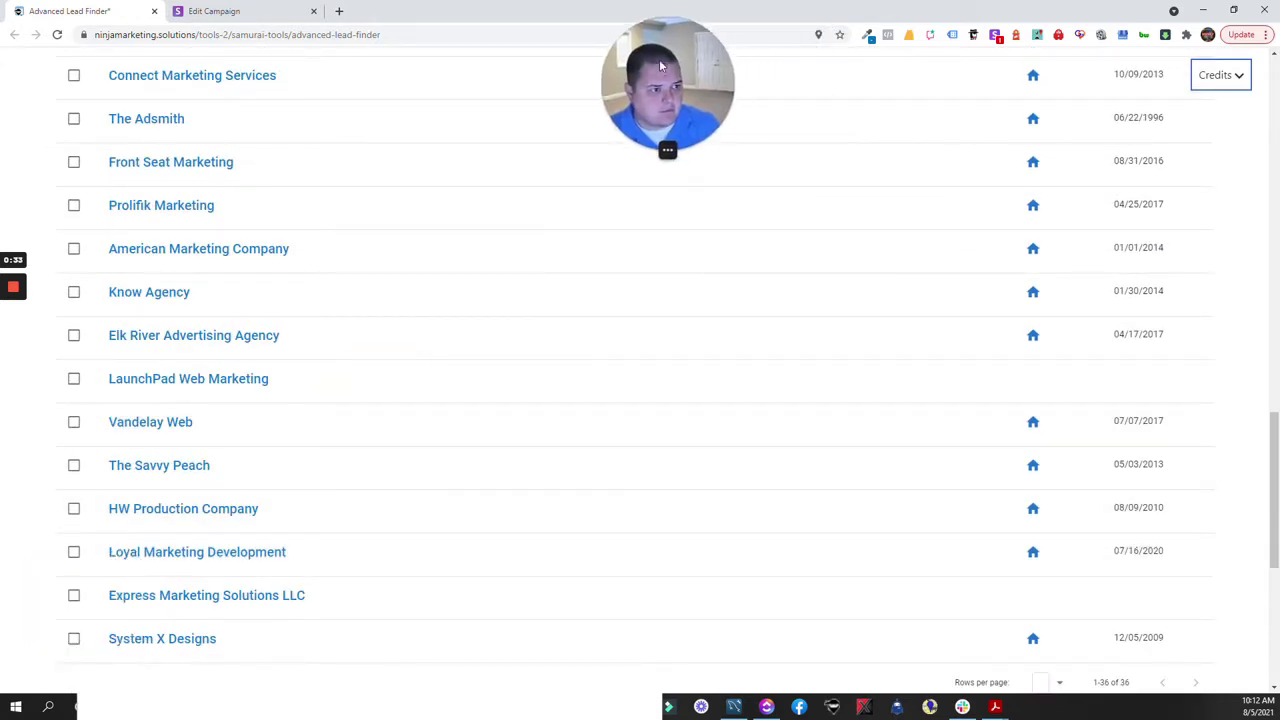
scroll(911, 437, down, 4)
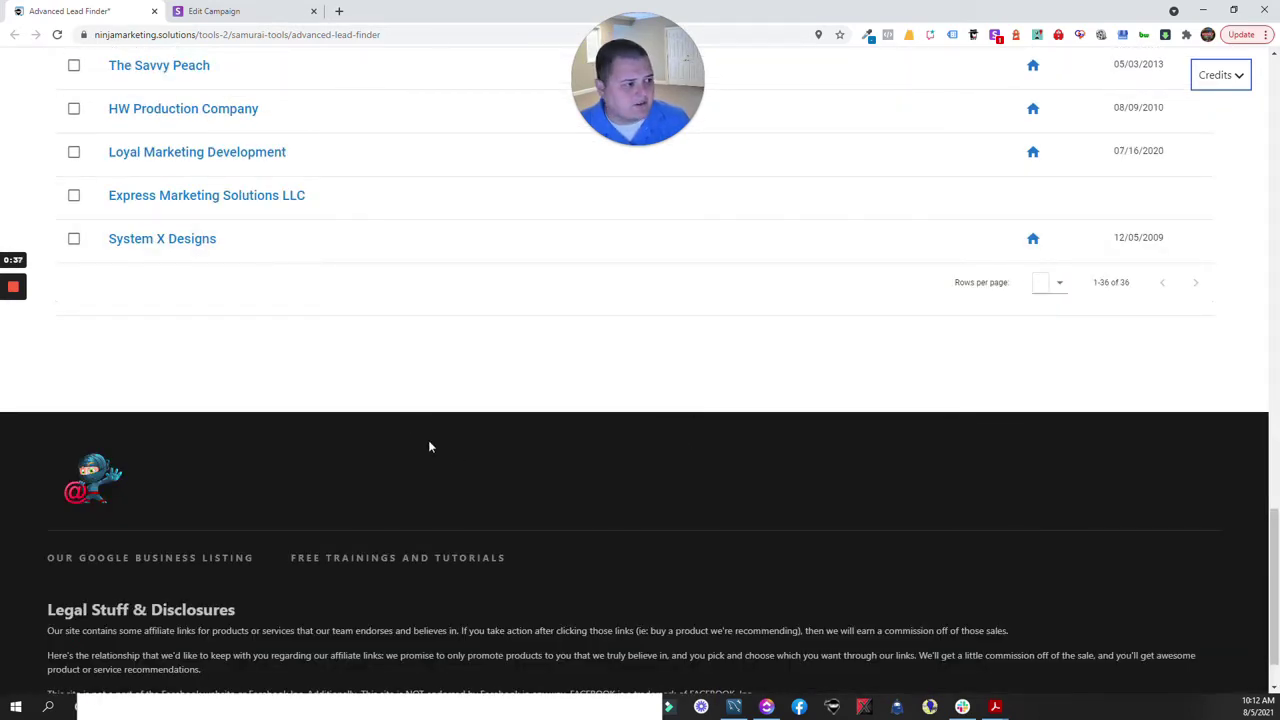
scroll(449, 406, up, 16)
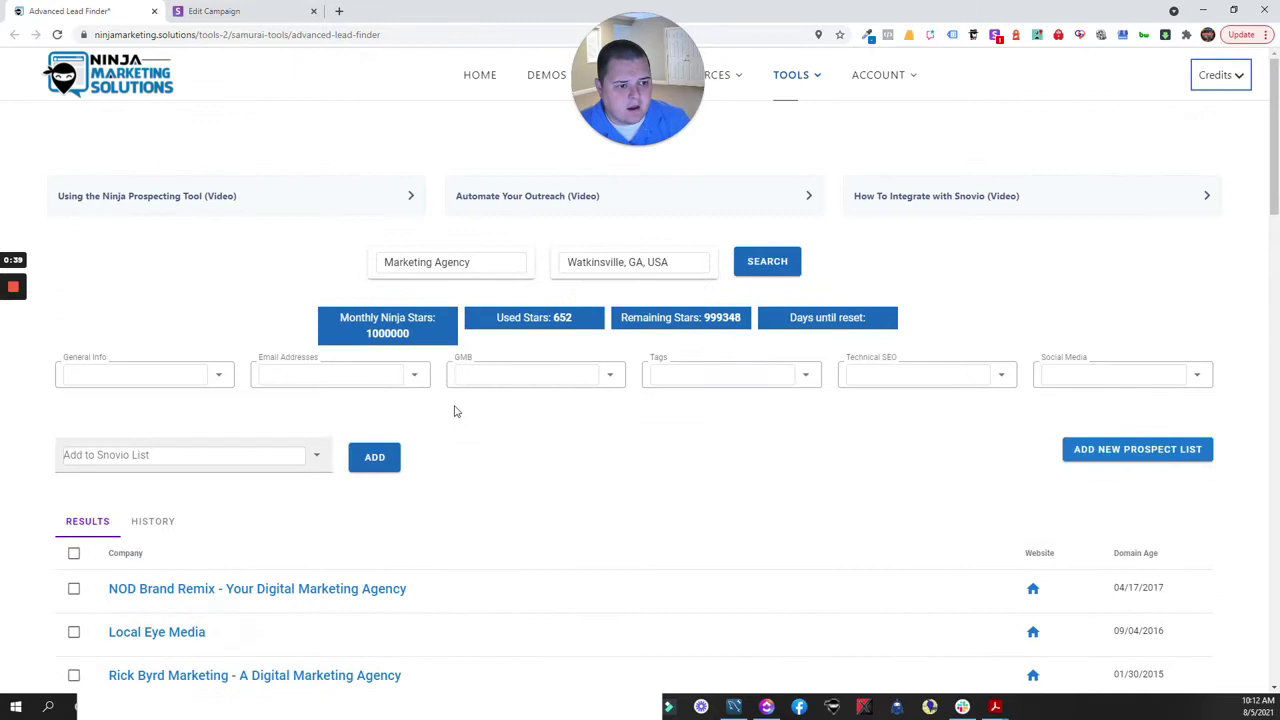
click(140, 374)
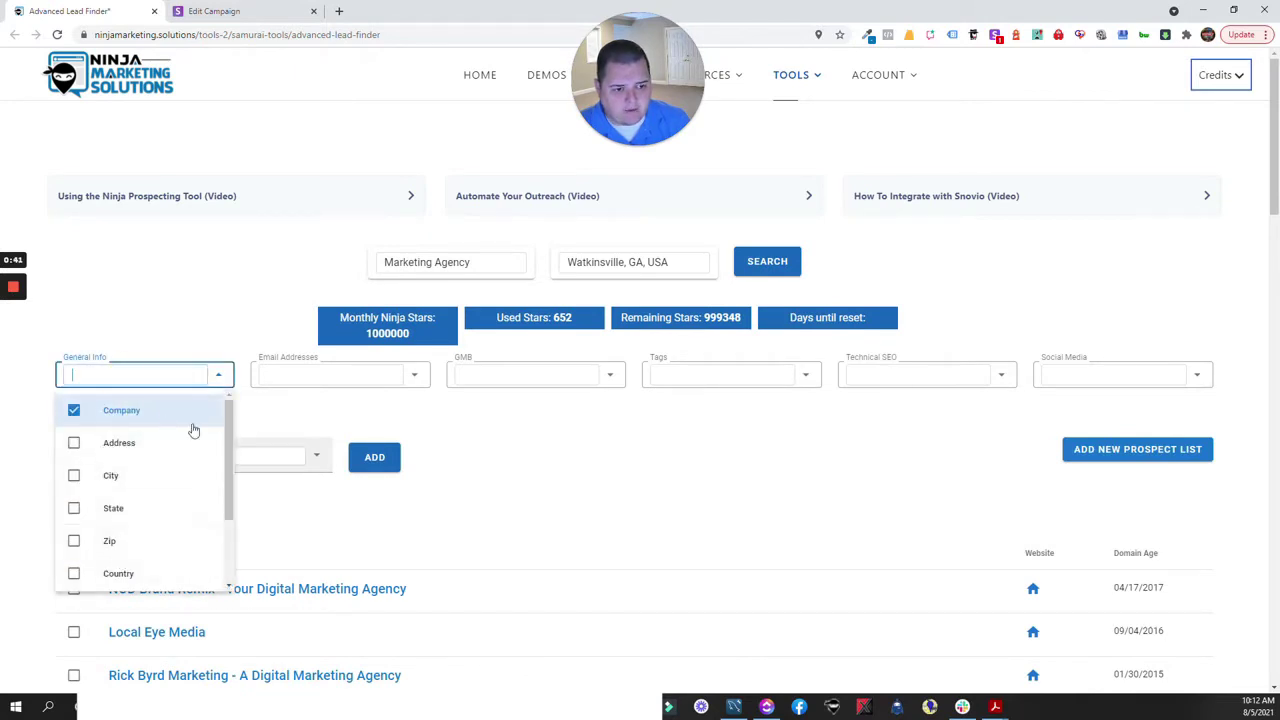
click(340, 374)
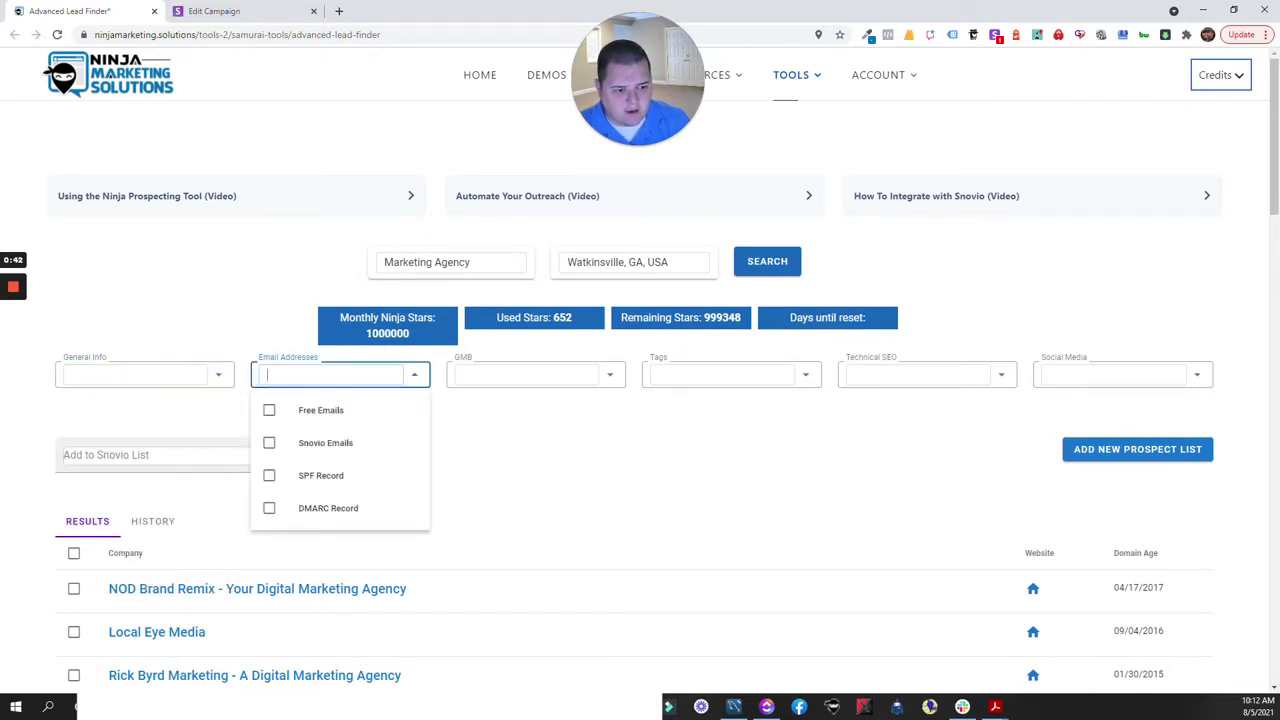
click(271, 444)
click(502, 431)
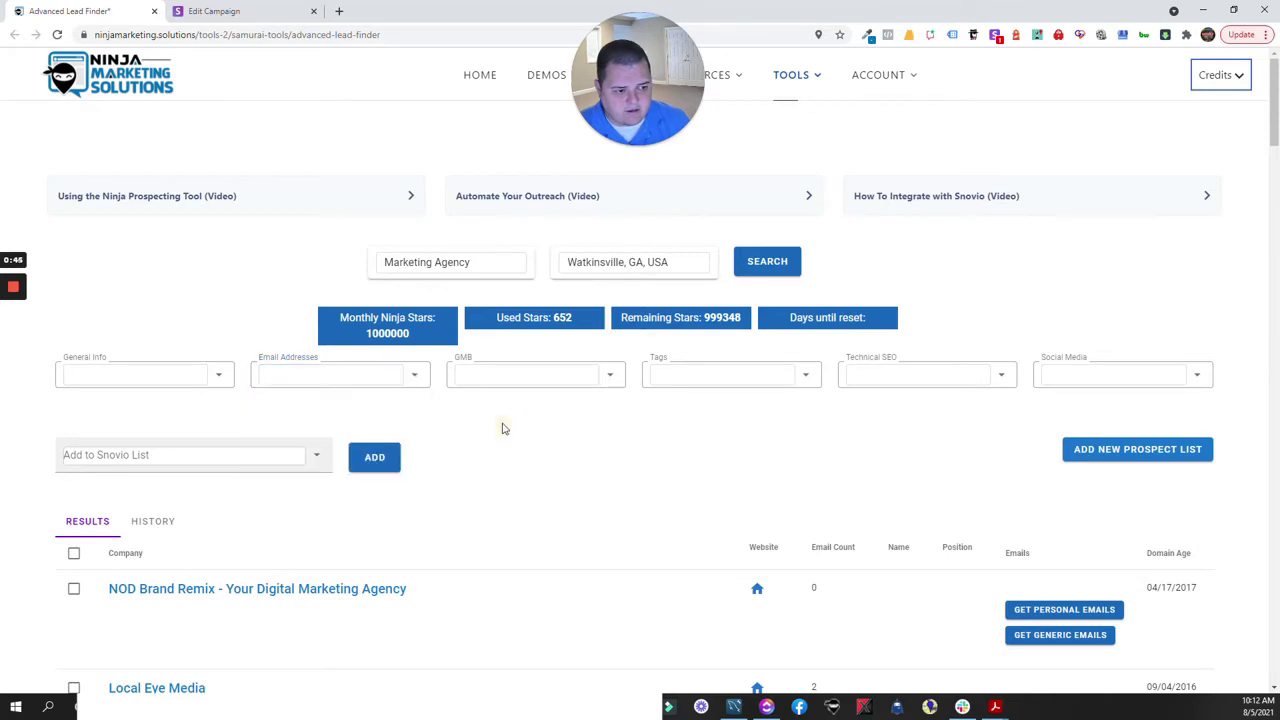
- Get System X Designs' personal emails, tick the owner's address, then get its two generic emails
scroll(502, 430, down, 20)
scroll(505, 442, down, 5)
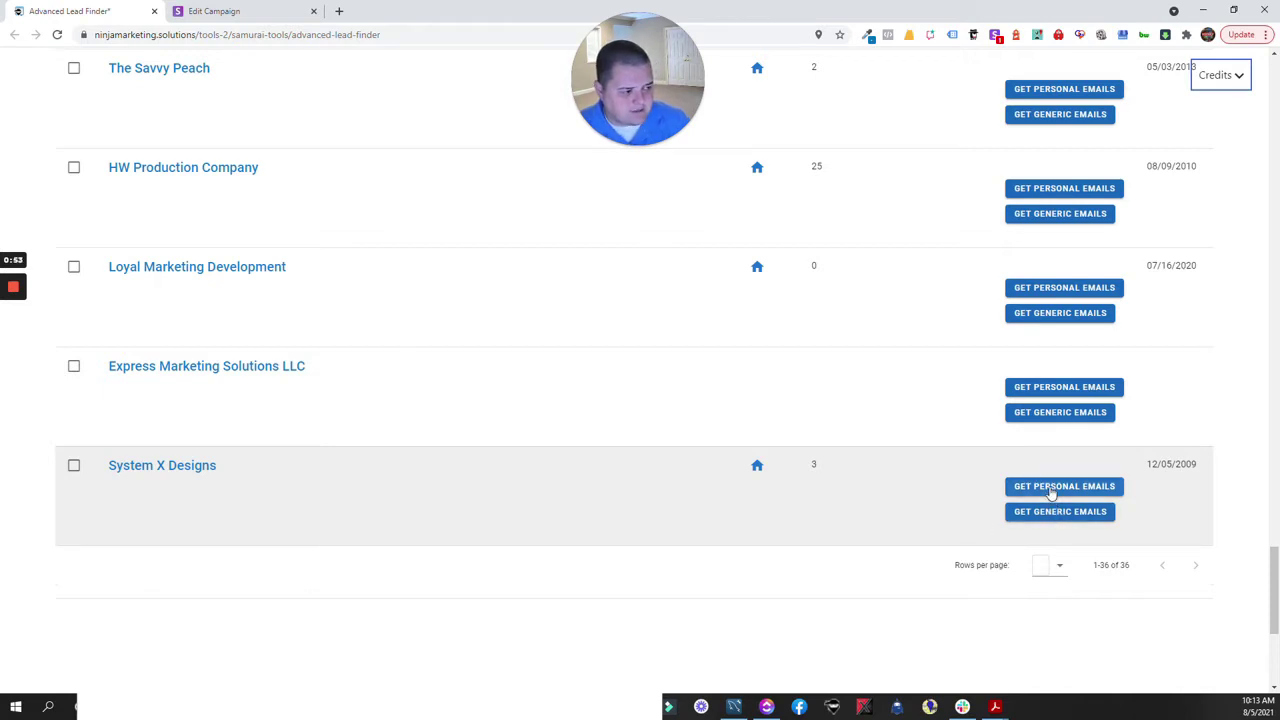
click(1051, 489)
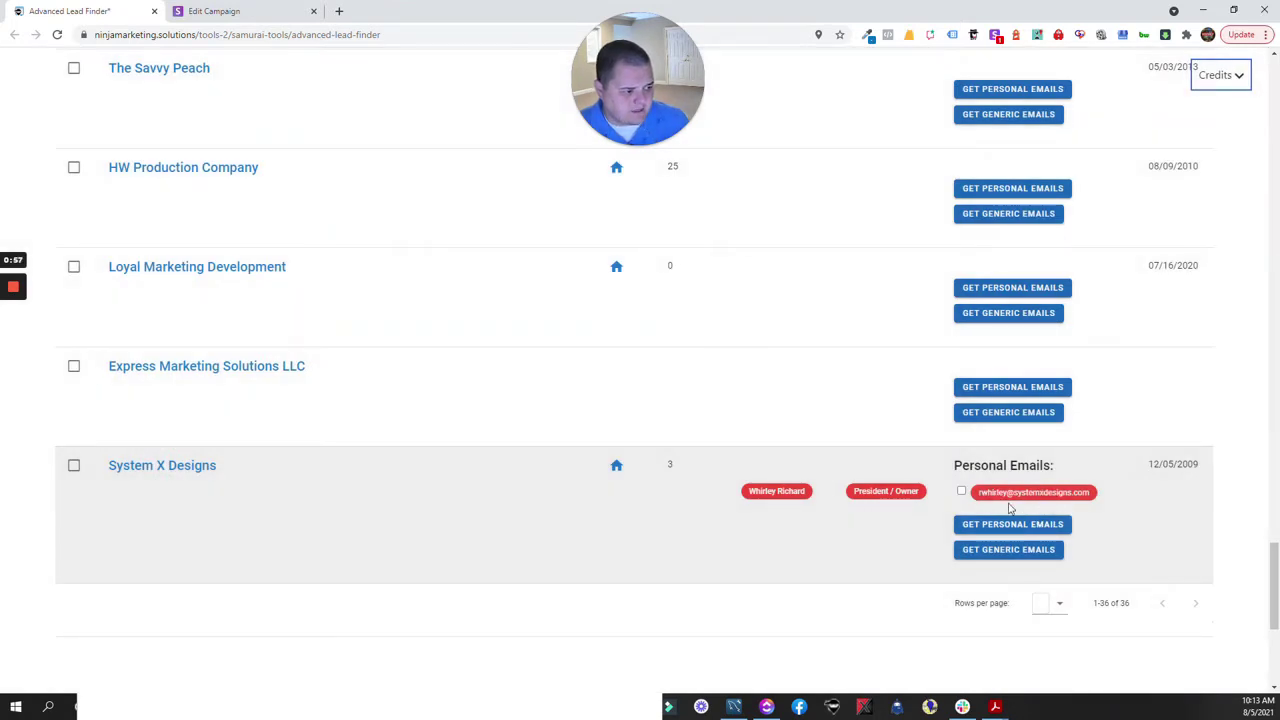
click(961, 492)
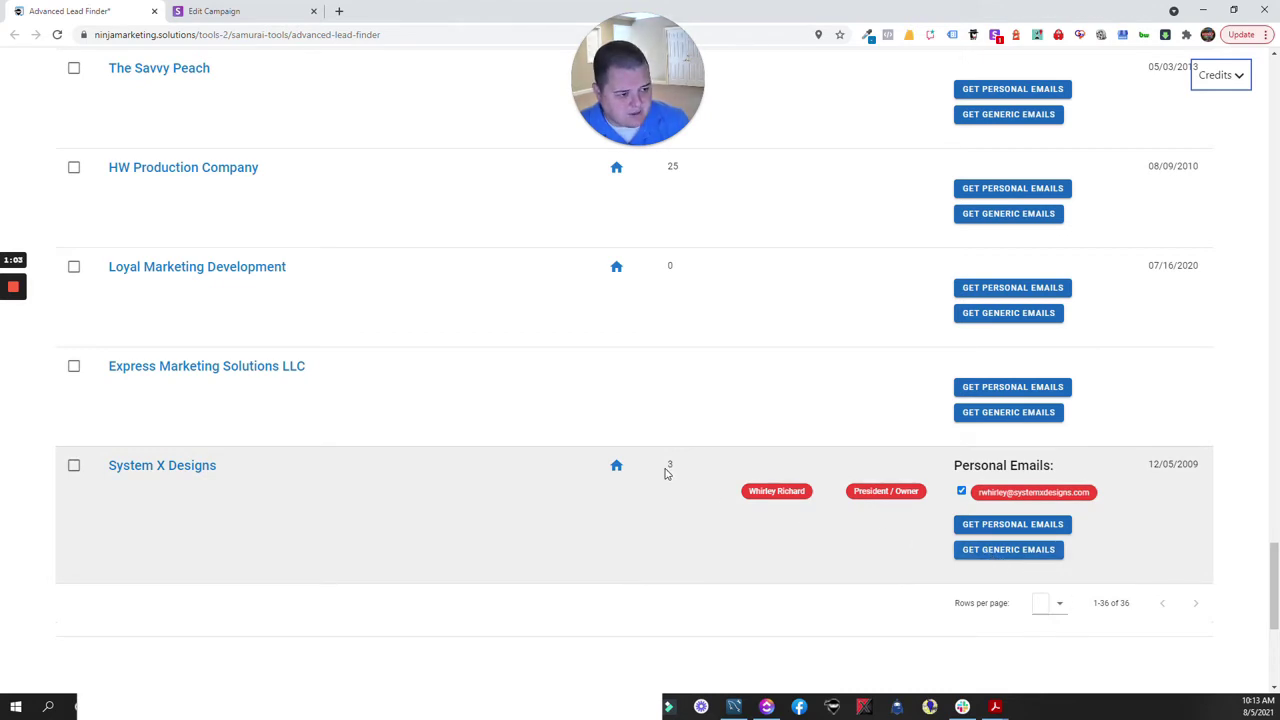
click(1018, 550)
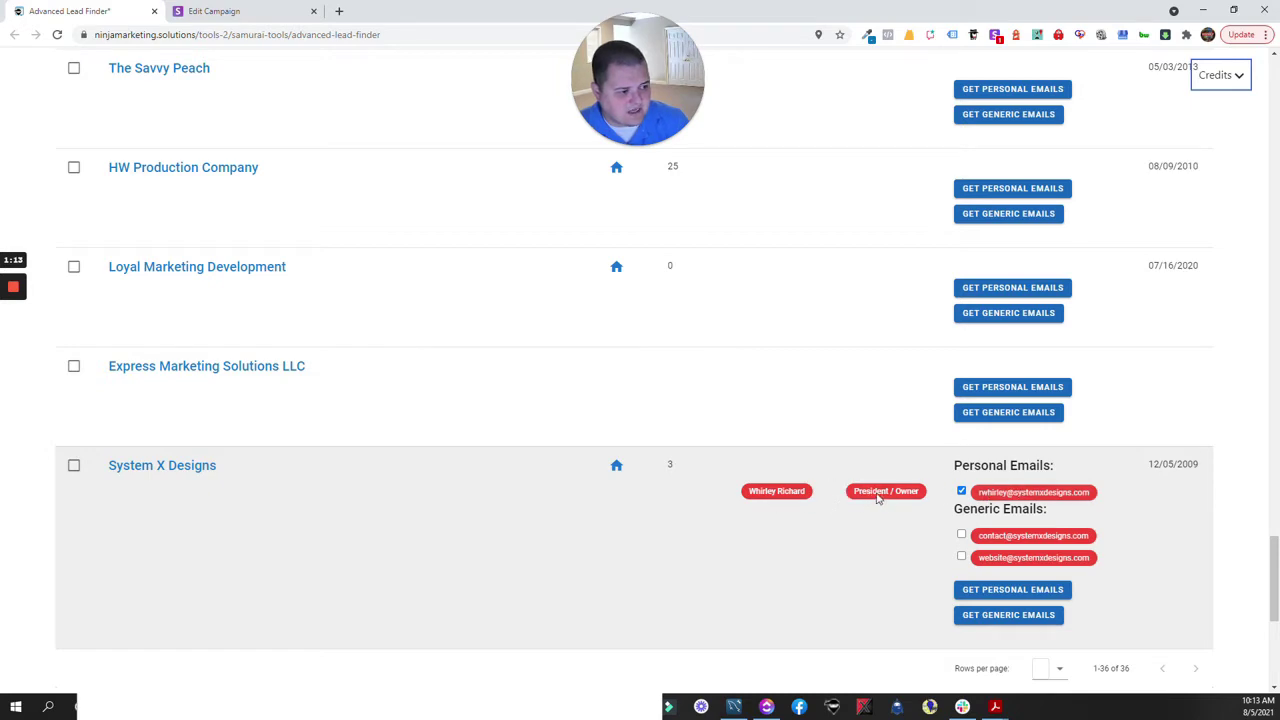
- Create a Snovio prospect list named 'Demo Campaign Video List' and select it as the target
scroll(632, 390, up, 20)
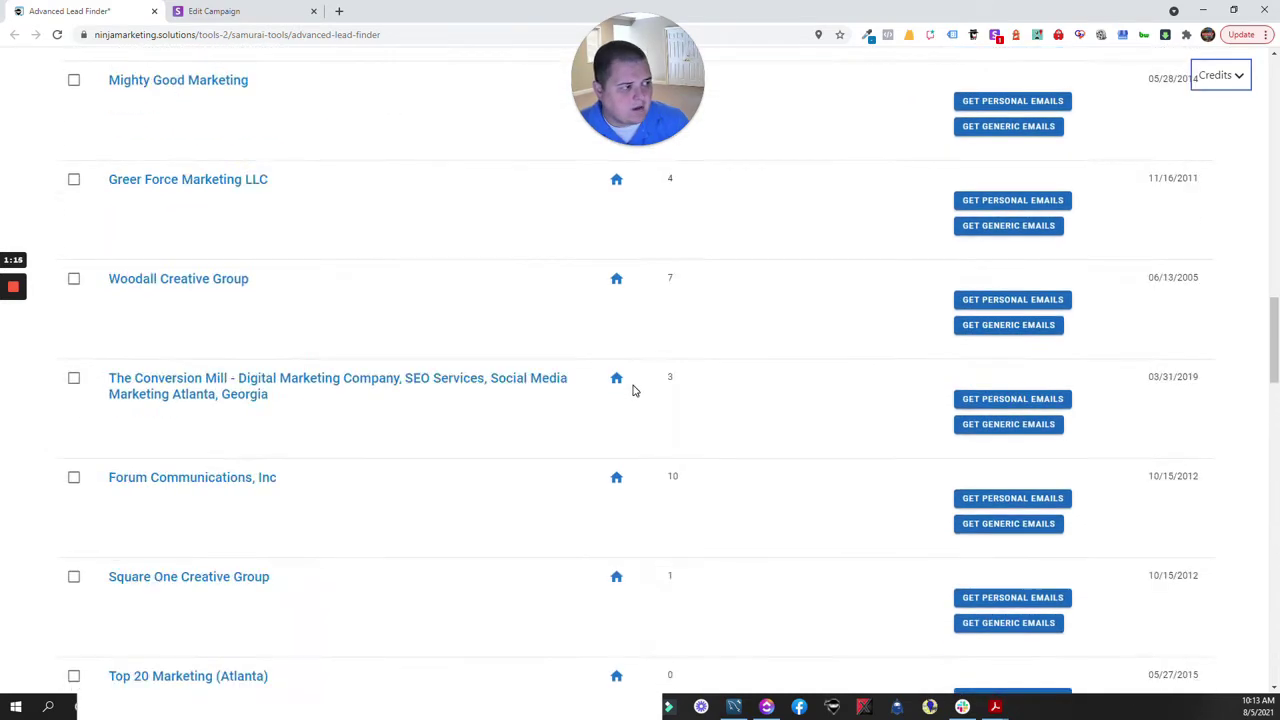
scroll(632, 390, up, 15)
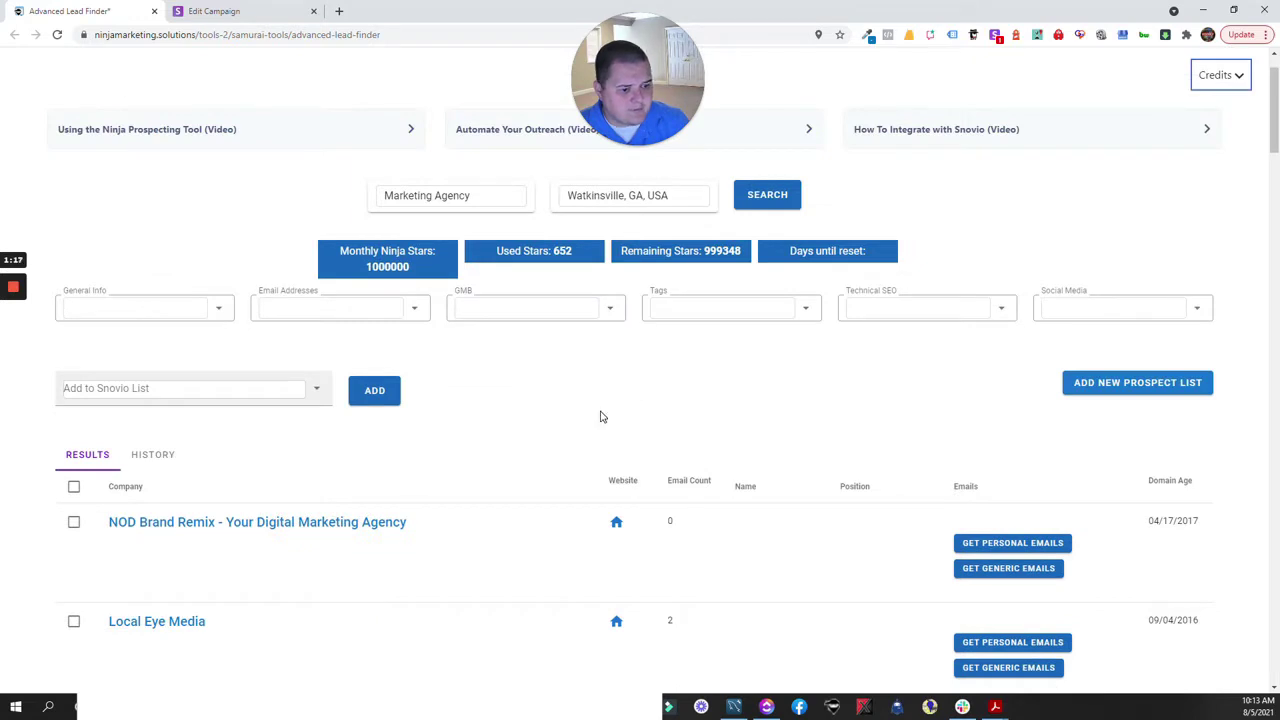
click(181, 389)
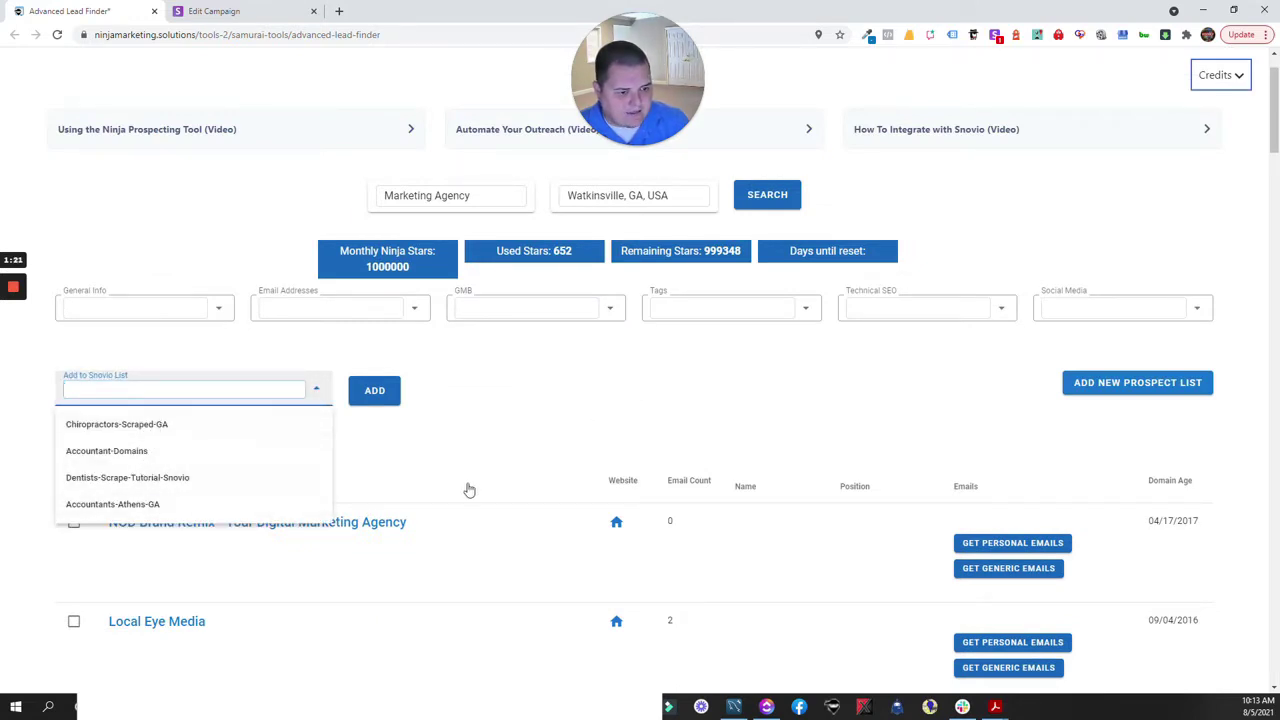
click(600, 394)
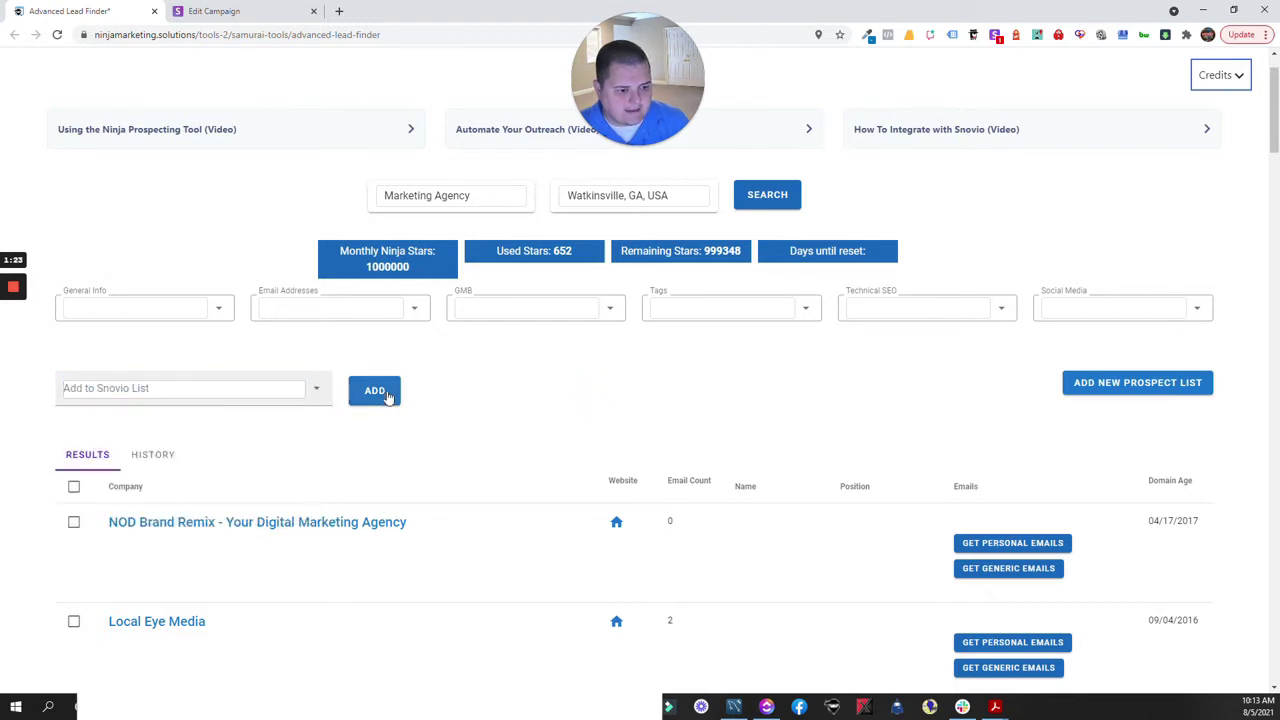
click(385, 394)
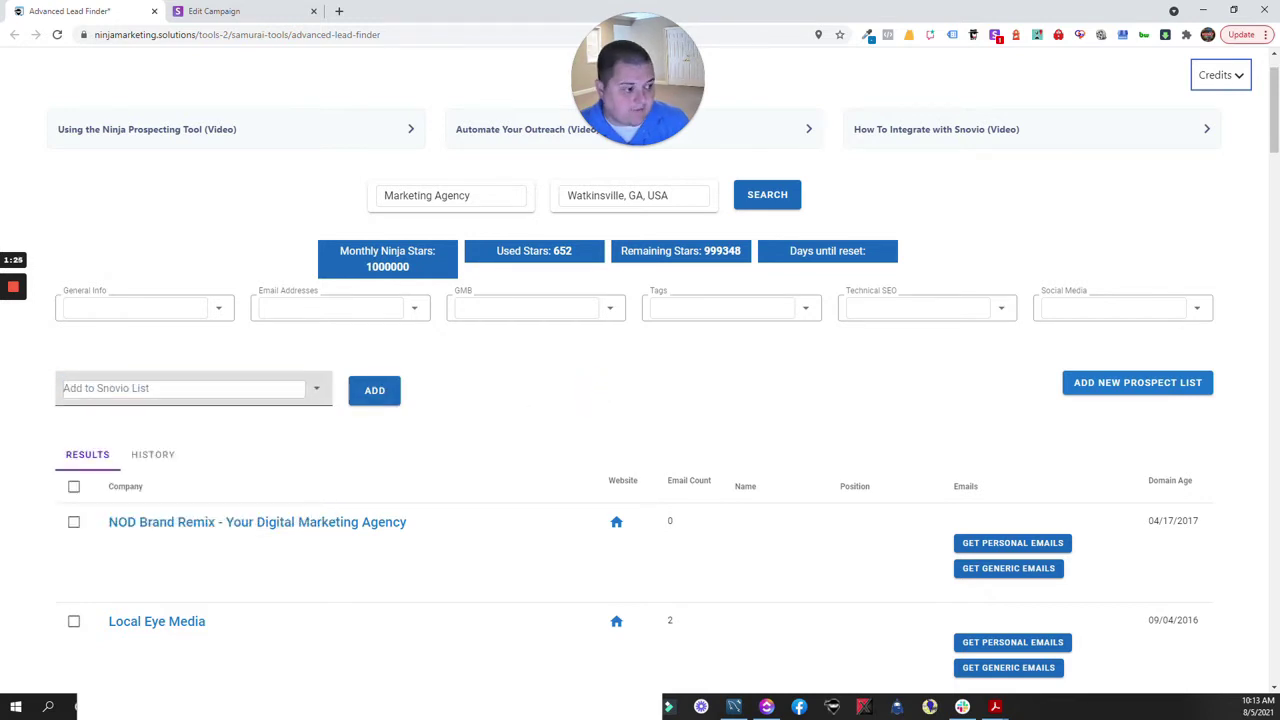
click(1078, 383)
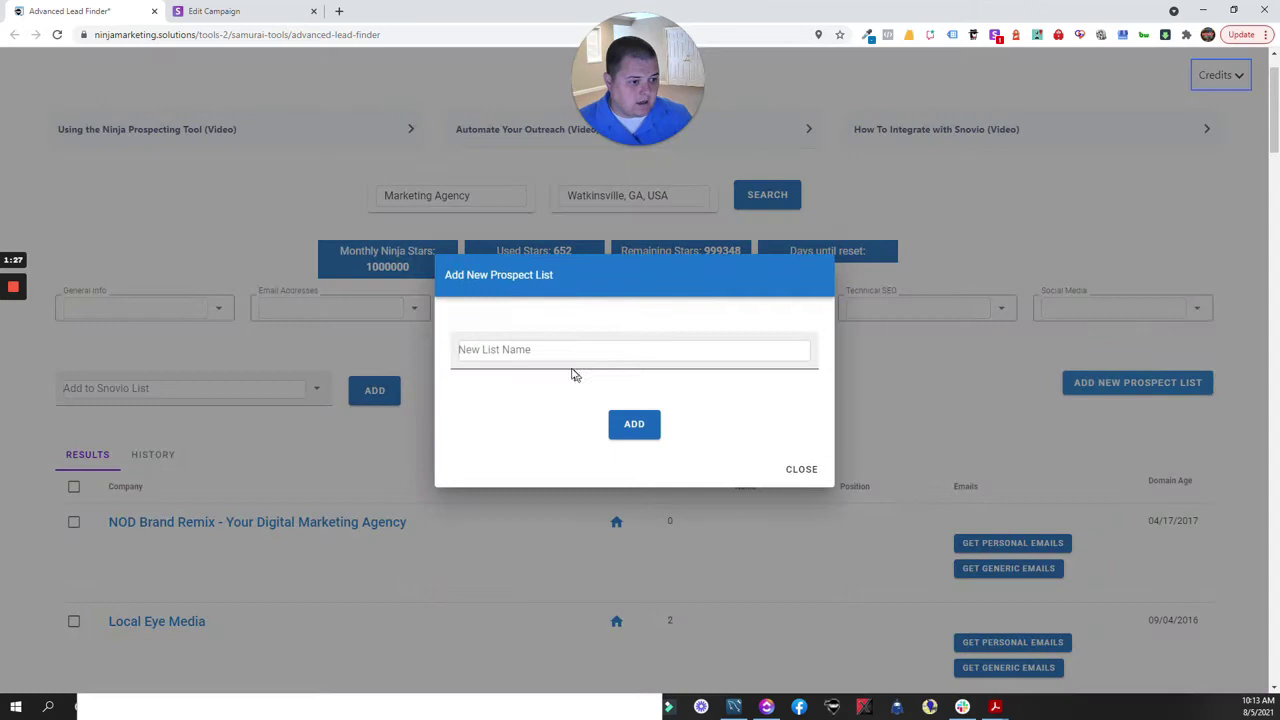
click(557, 349)
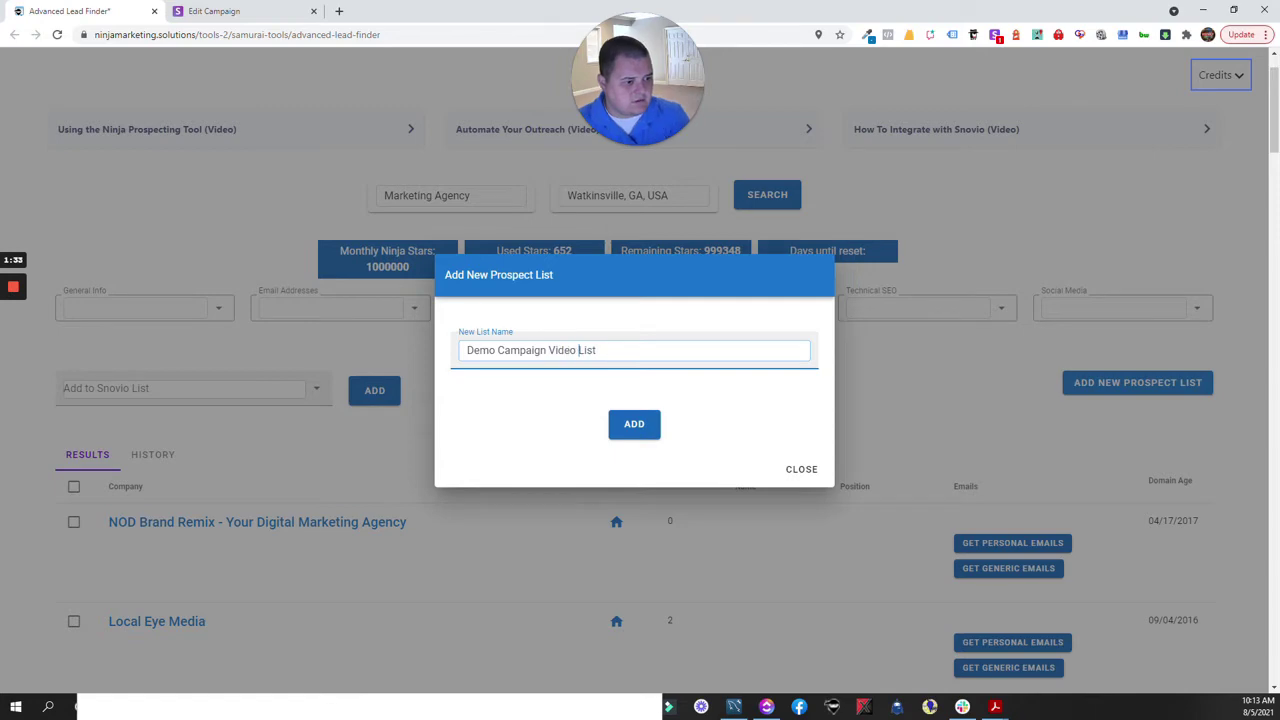
click(637, 436)
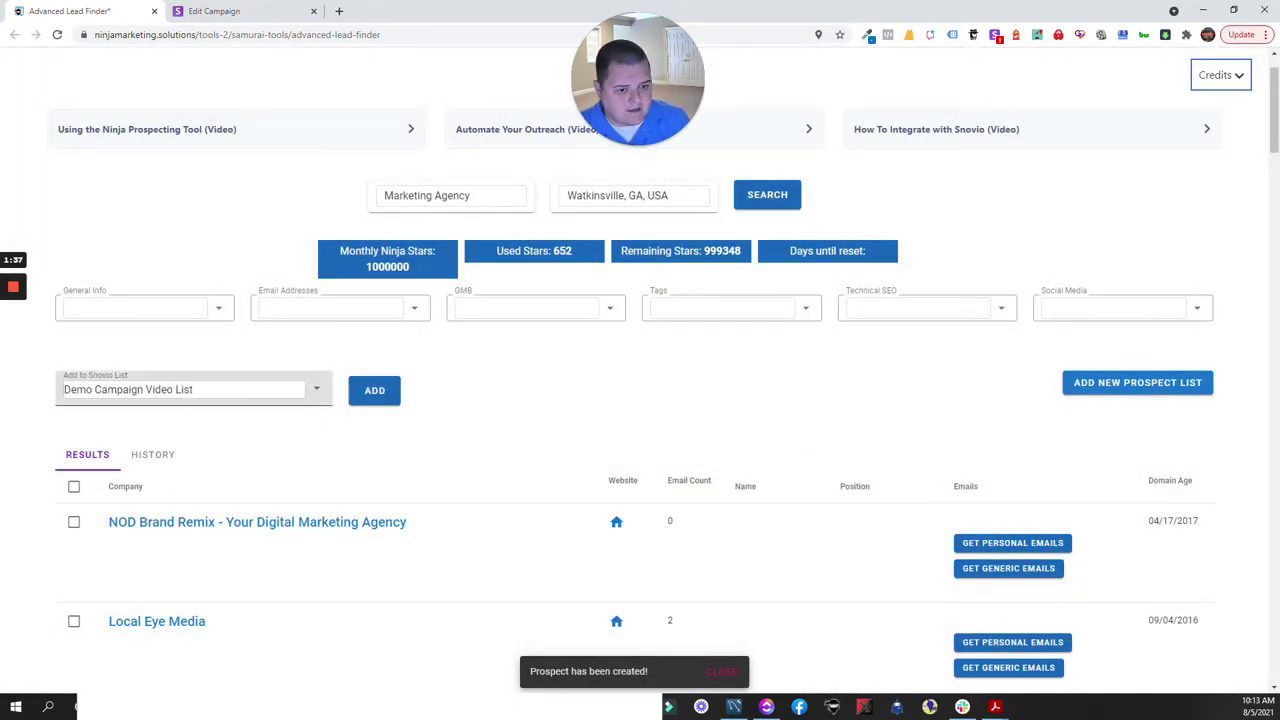
- Add System X Designs' ticked personal email to Demo Campaign Video List and review the results
click(374, 390)
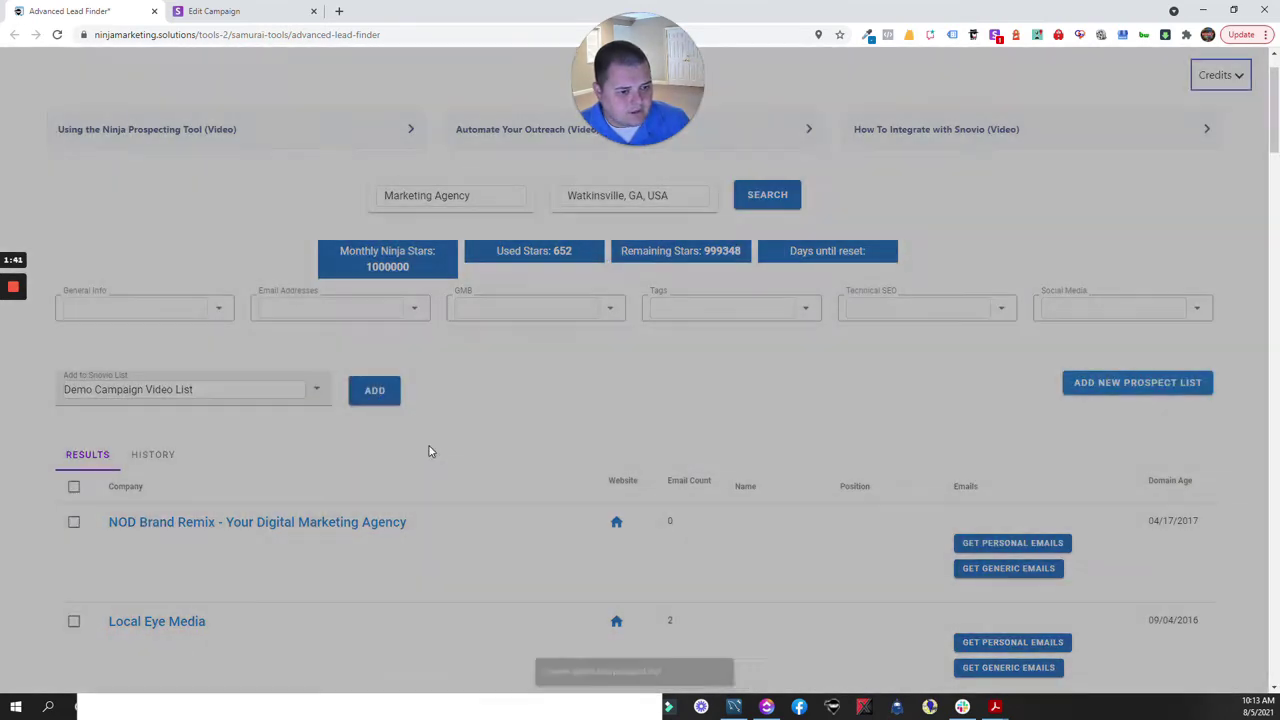
scroll(660, 370, down, 15)
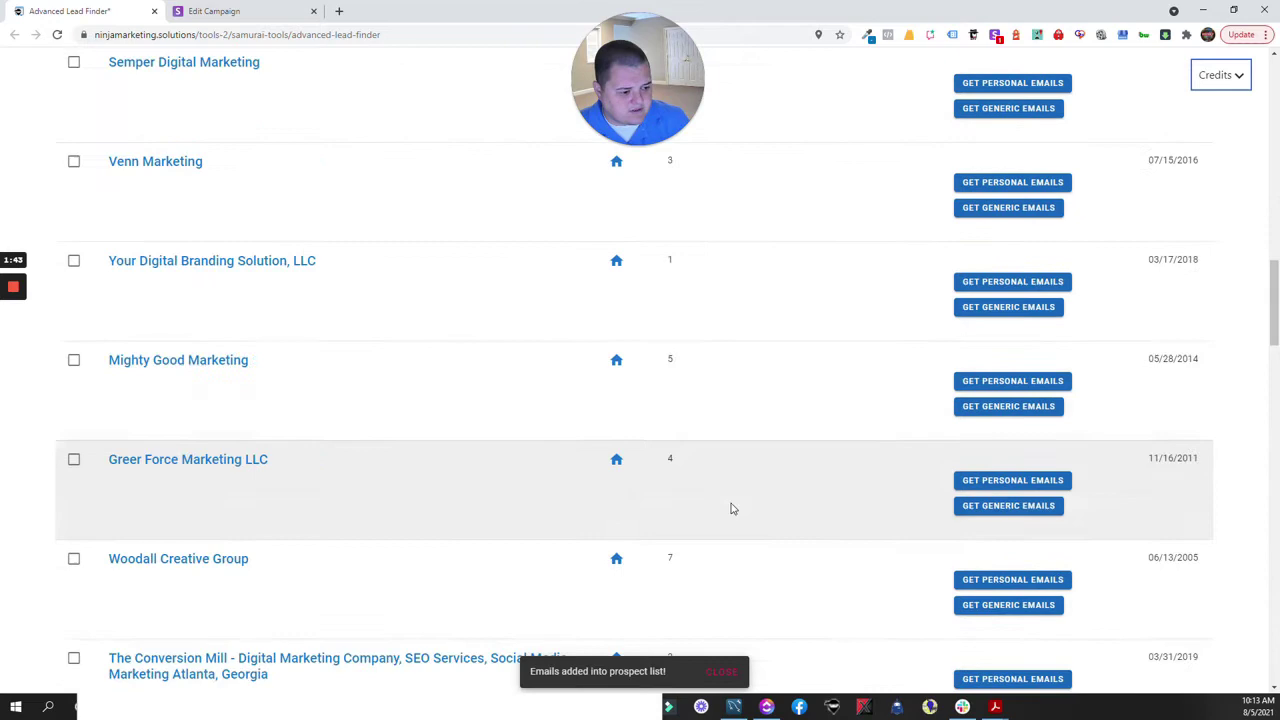
scroll(731, 509, down, 20)
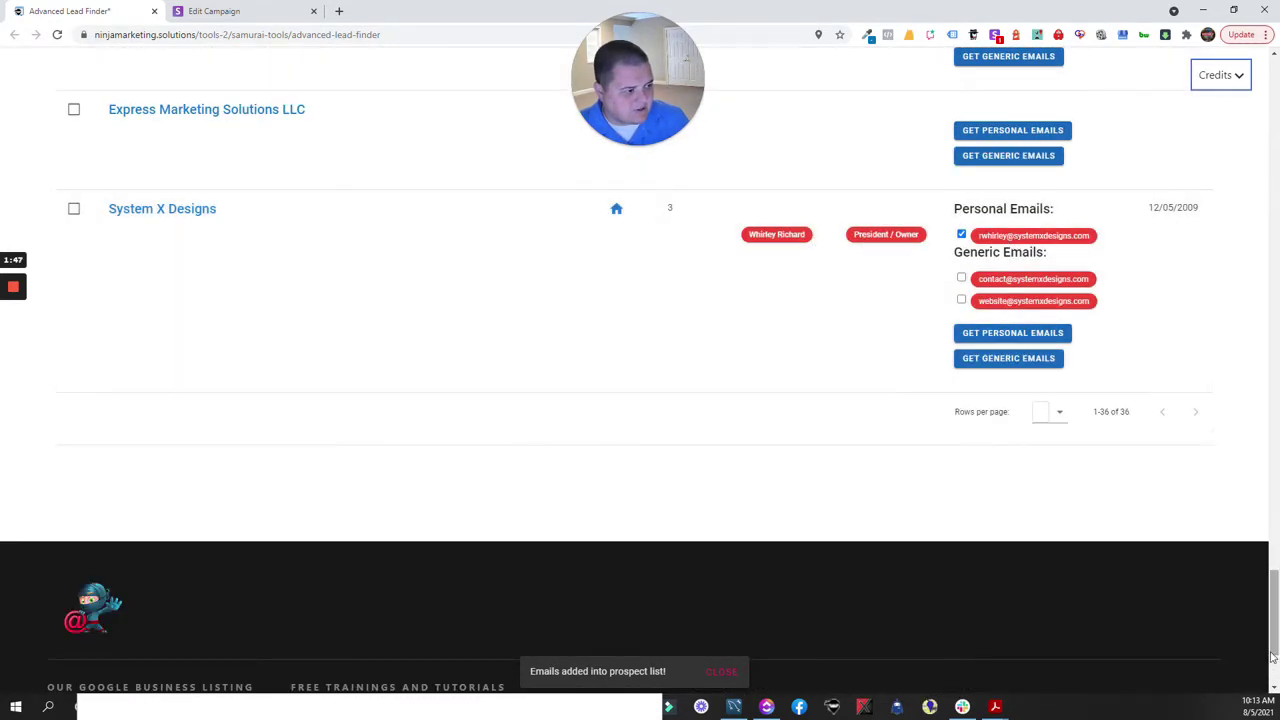
drag(1268, 595, 1214, 89)
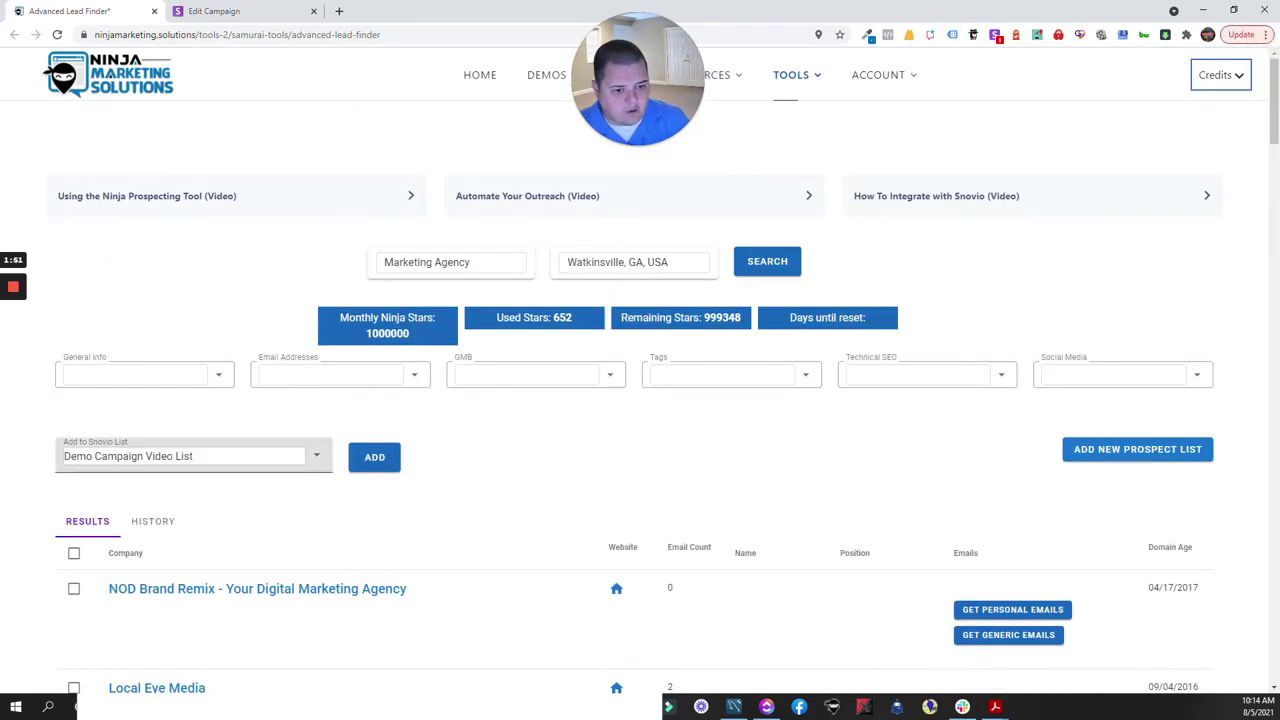
- In Snov.io Prospects, confirm Demo Campaign Video List holds one prospect, then view drip campaigns
click(240, 11)
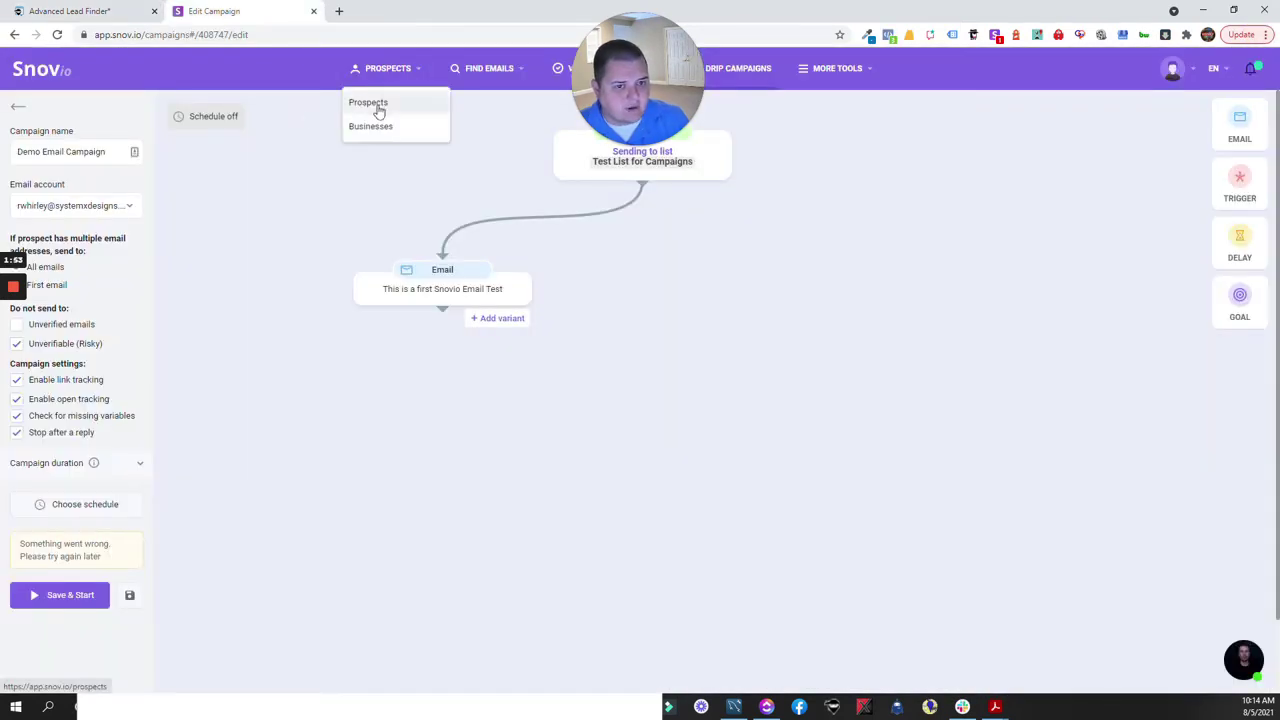
click(377, 108)
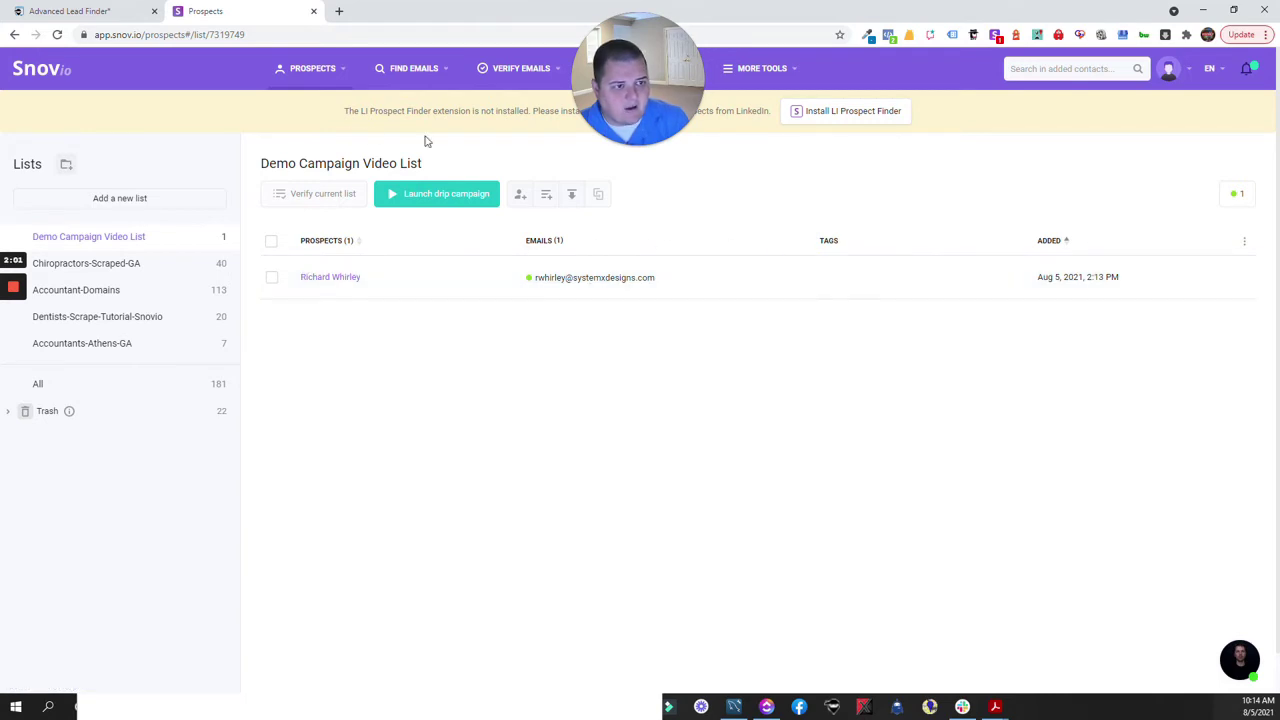
click(607, 68)
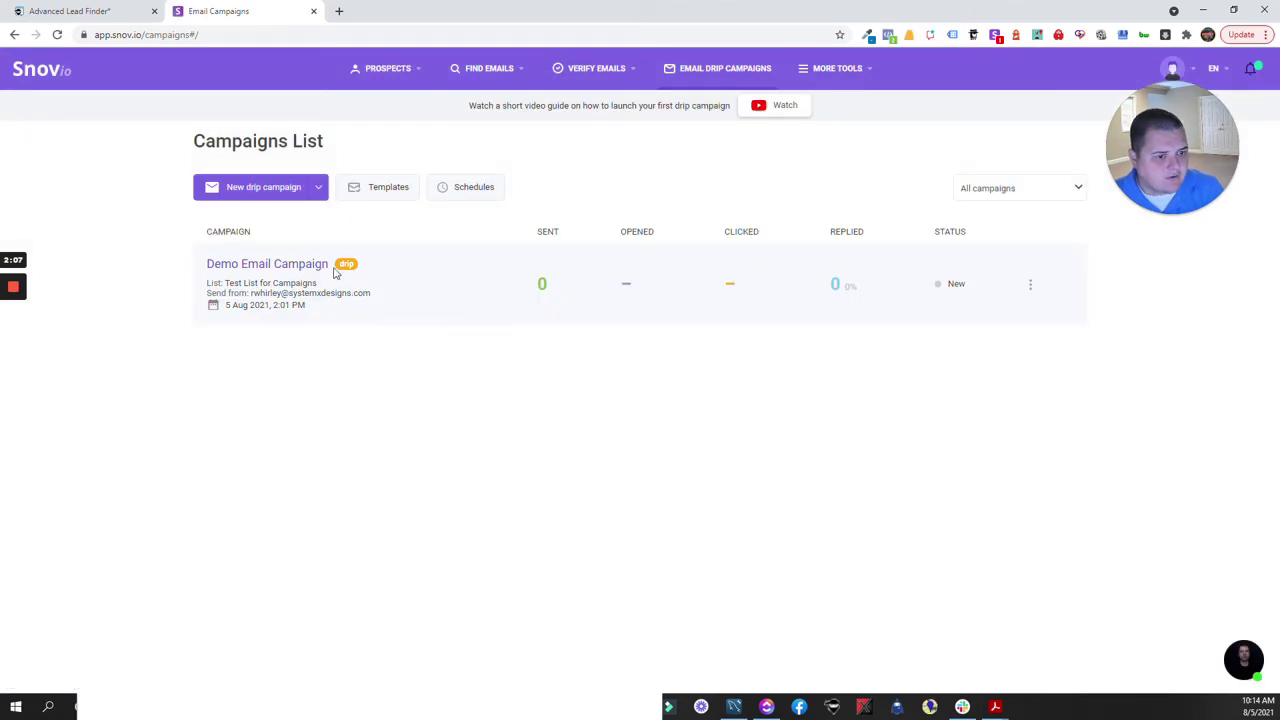
- Restore Demo Email Campaign's edits and set its Start list to Demo Campaign Video List
click(312, 263)
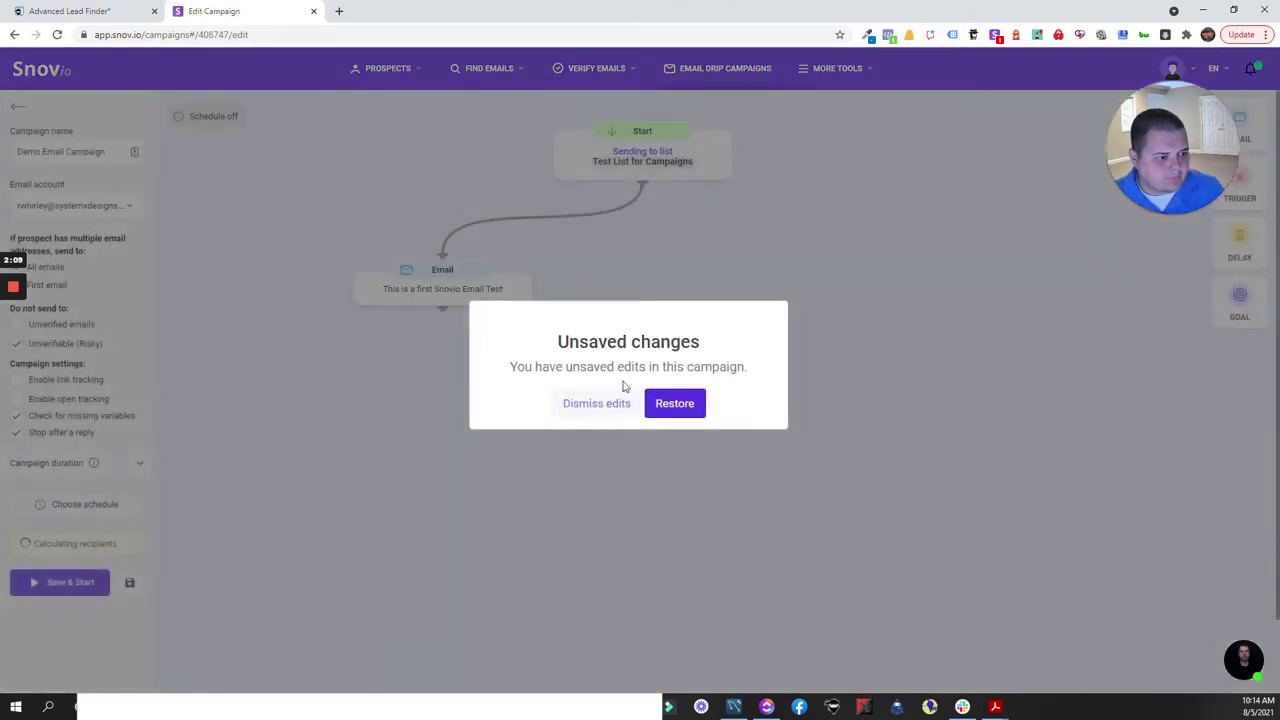
click(662, 403)
click(647, 166)
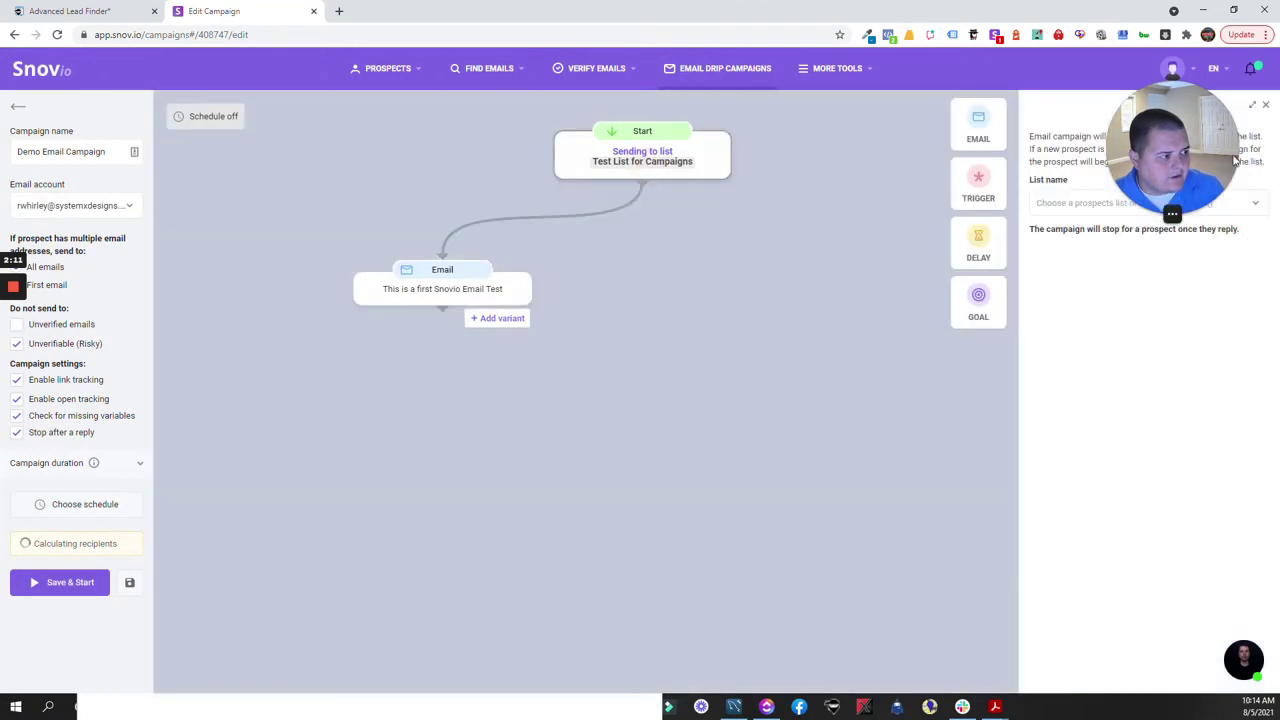
click(1138, 207)
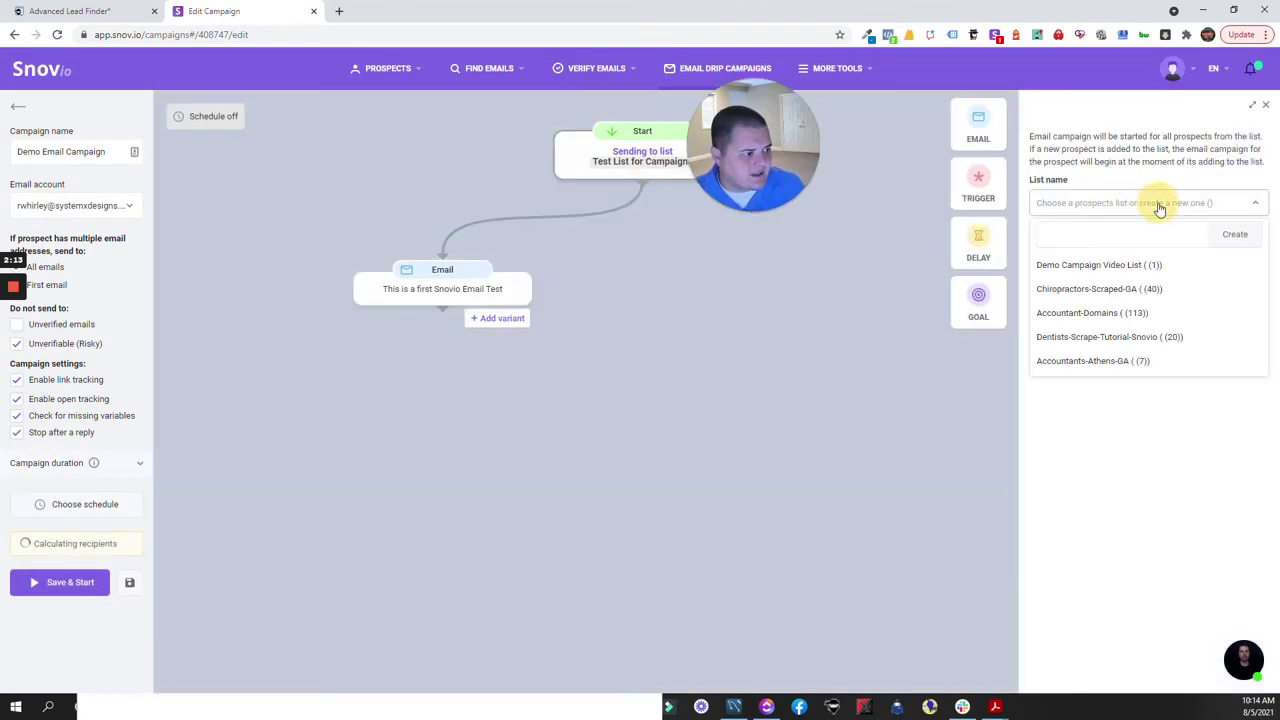
click(1110, 271)
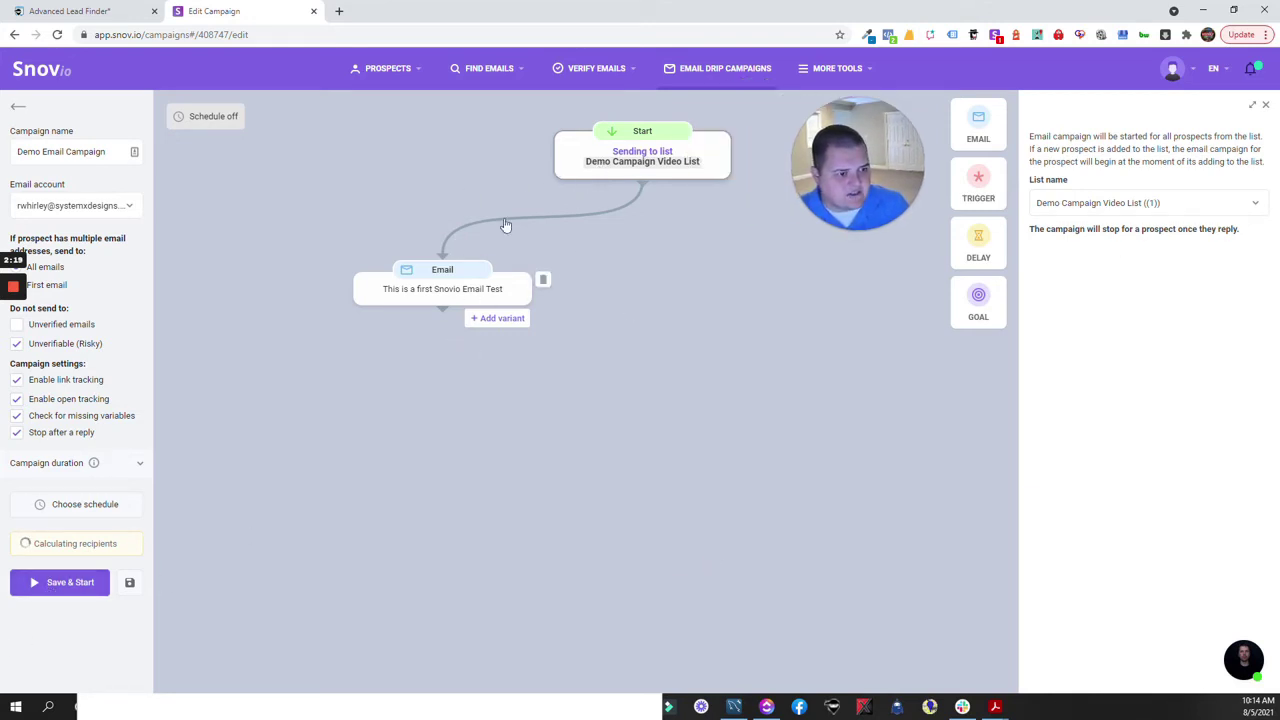
- Get Local Eye Media's personal emails and add the owner's address to Demo Campaign Video List
click(90, 11)
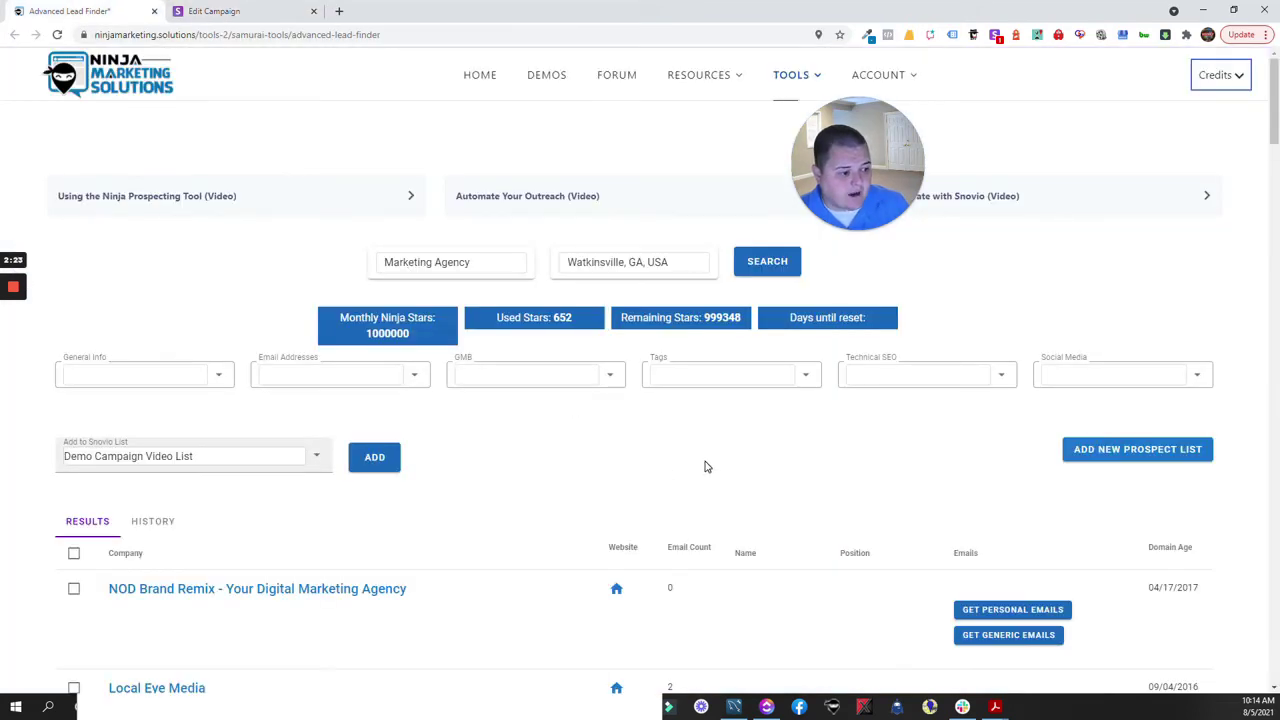
scroll(522, 446, down, 4)
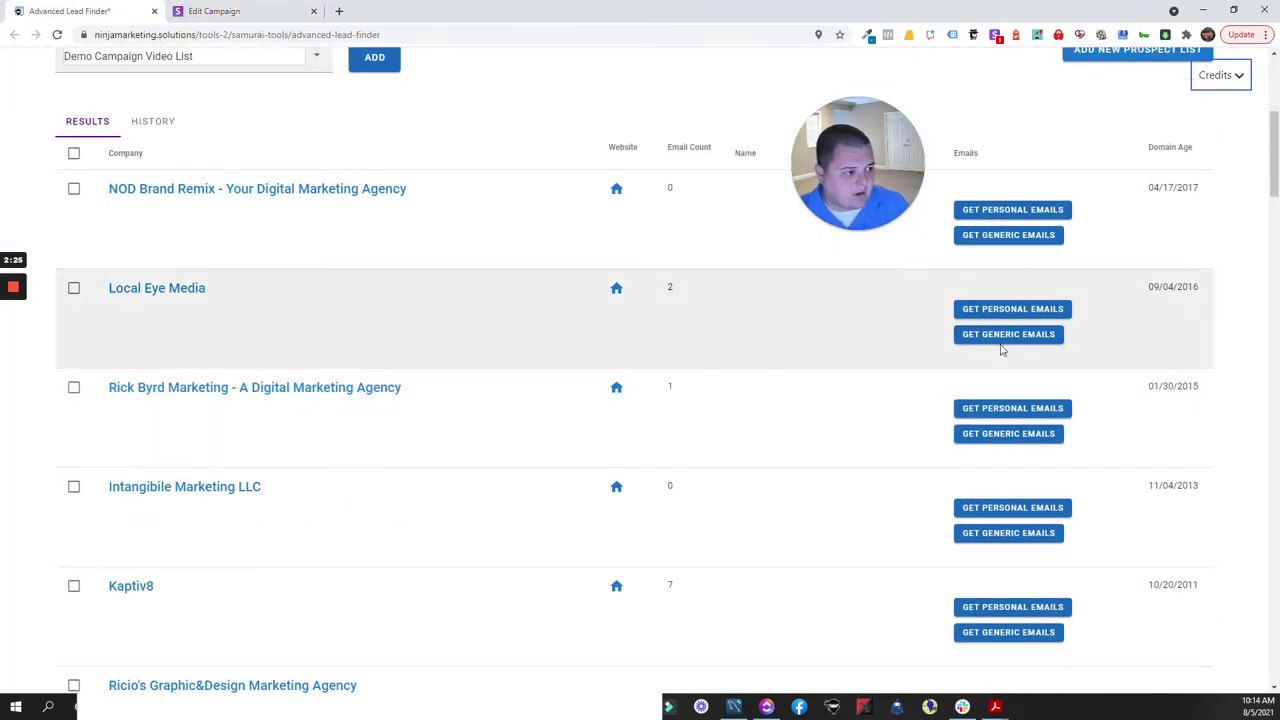
click(1040, 309)
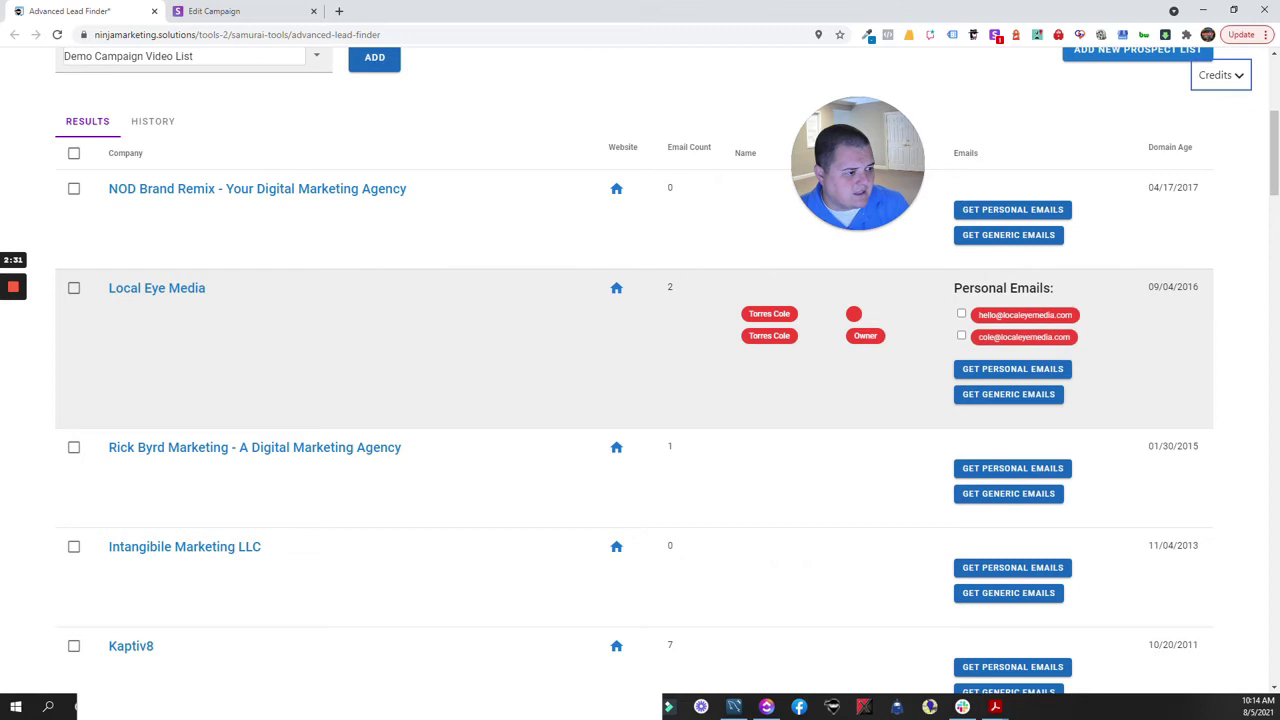
click(961, 336)
scroll(749, 354, up, 3)
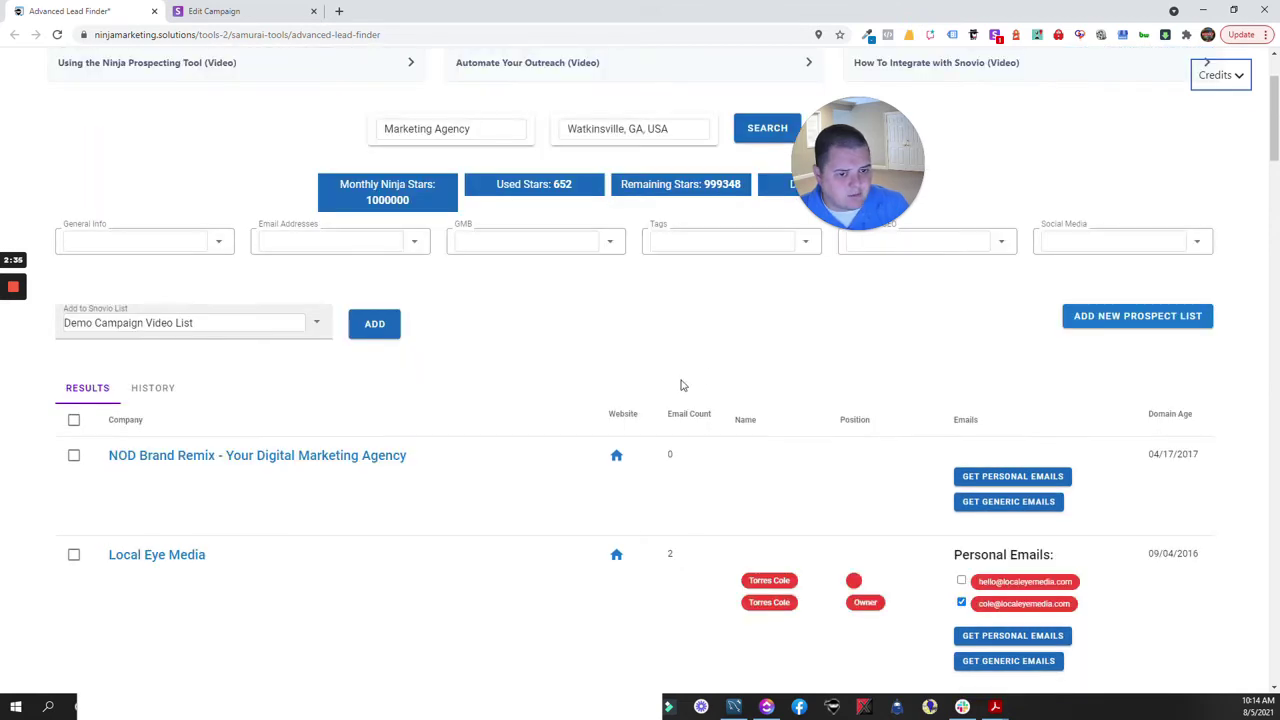
click(374, 323)
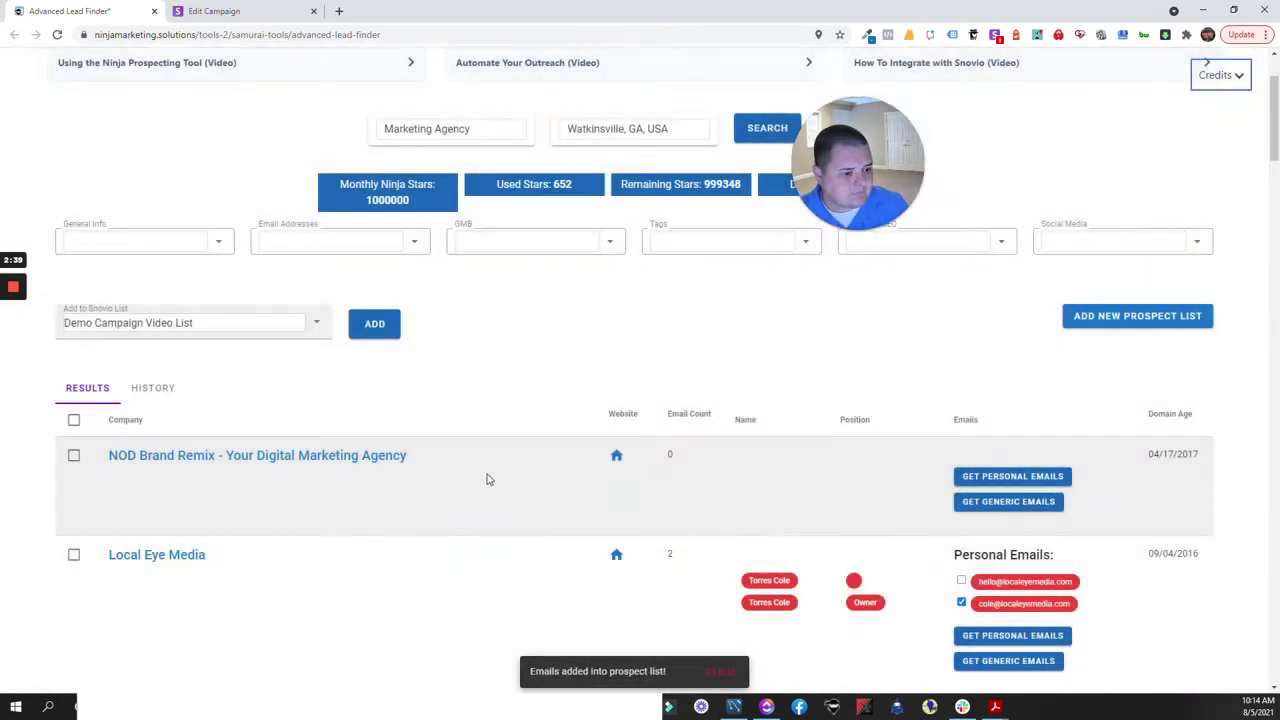
click(228, 11)
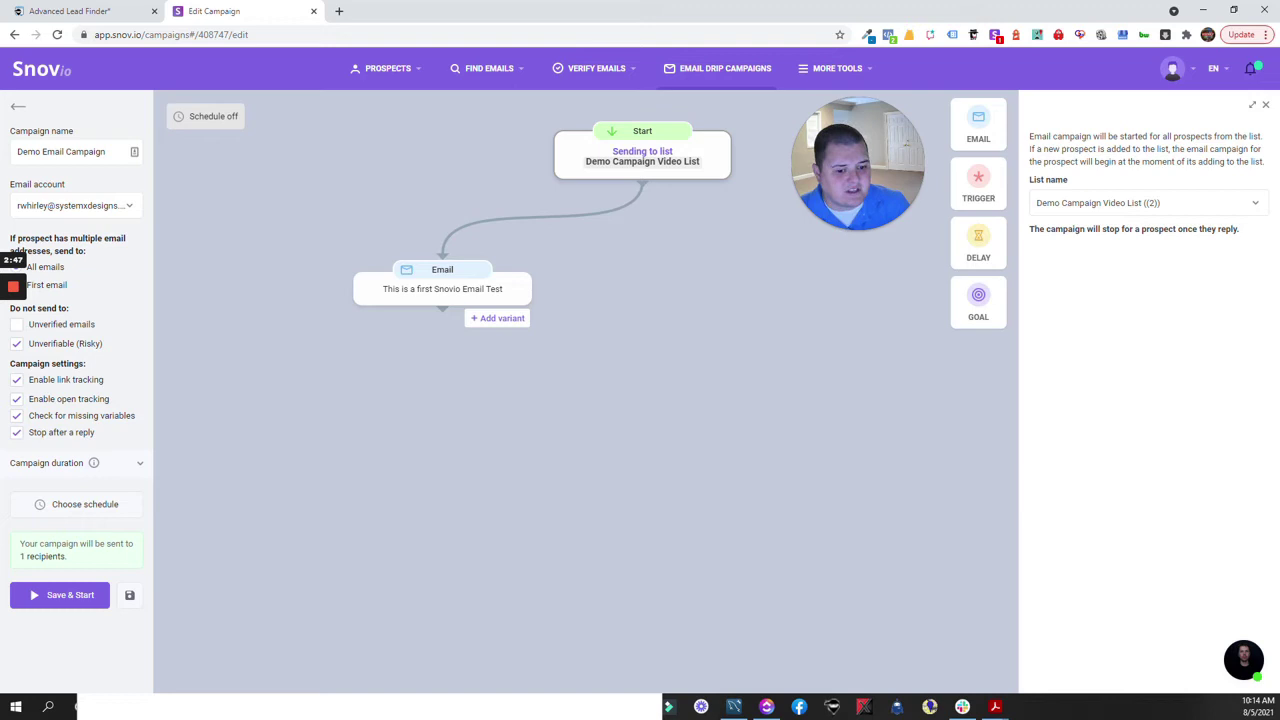
- Confirm in Snov.io Prospects that Demo Campaign Video List now has two prospects
mouse_move(376, 71)
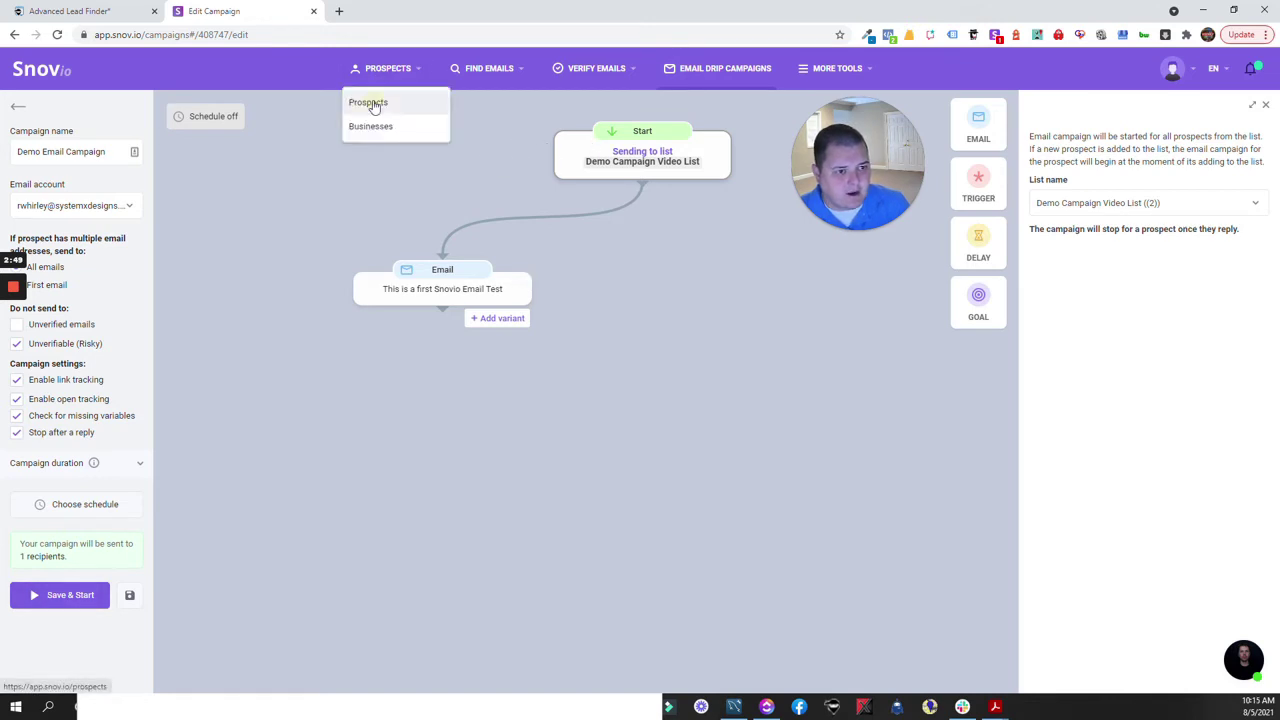
click(369, 102)
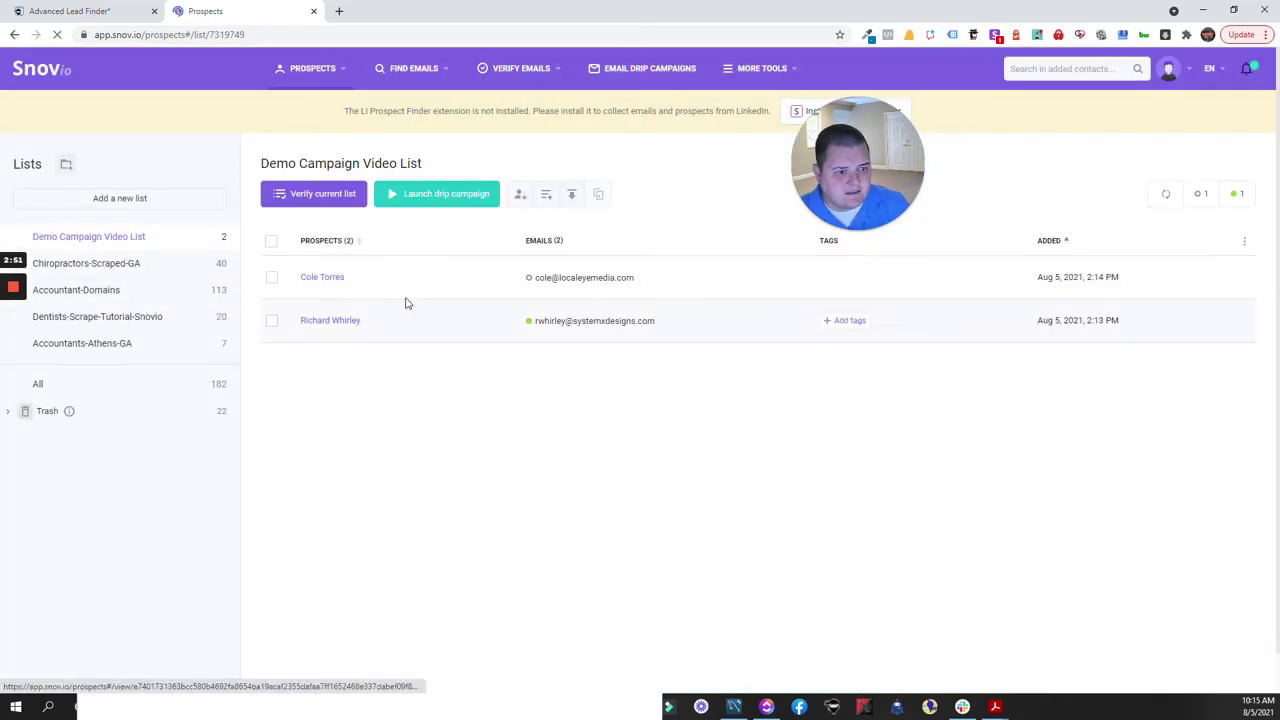
click(70, 11)
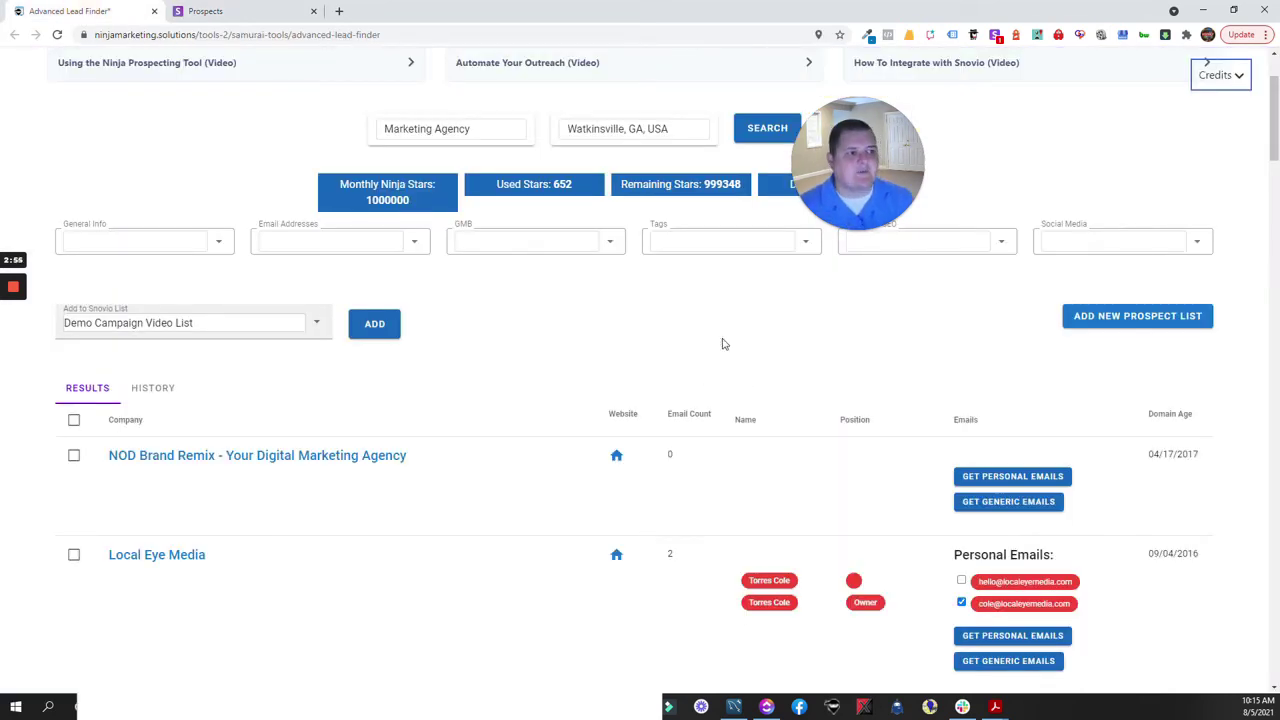
drag(870, 155, 1088, 145)
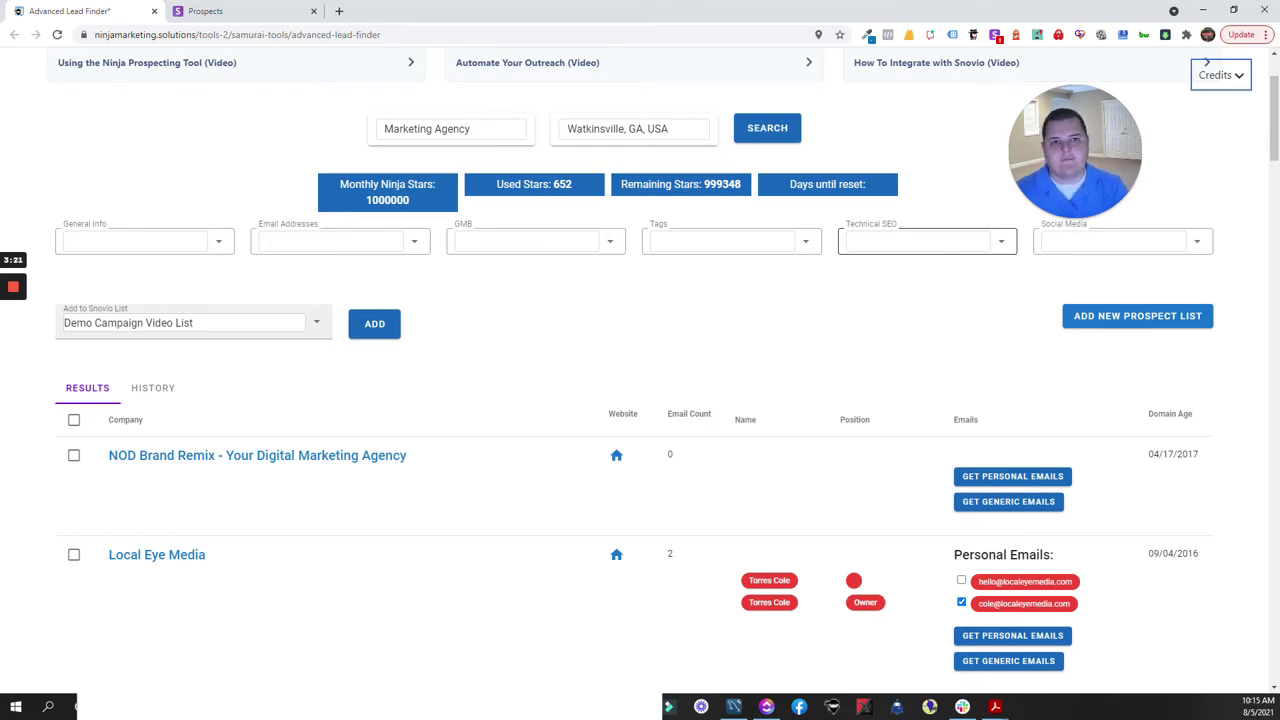
click(205, 11)
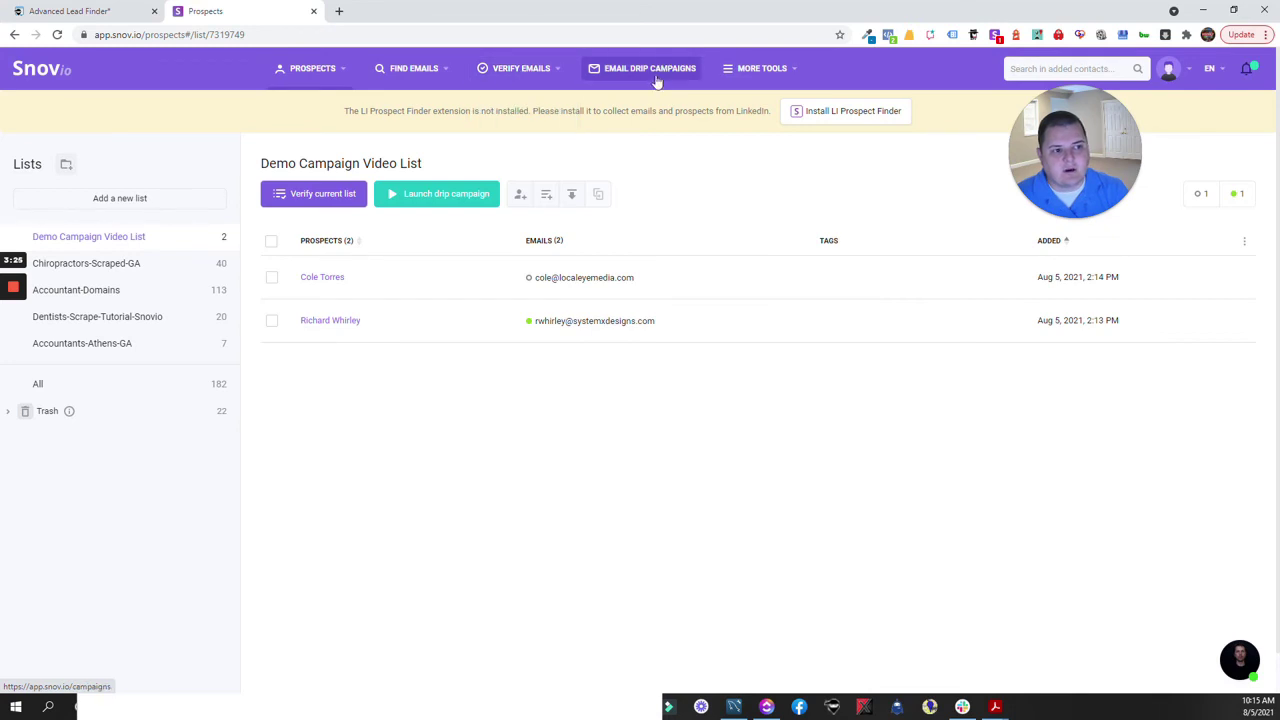
click(81, 9)
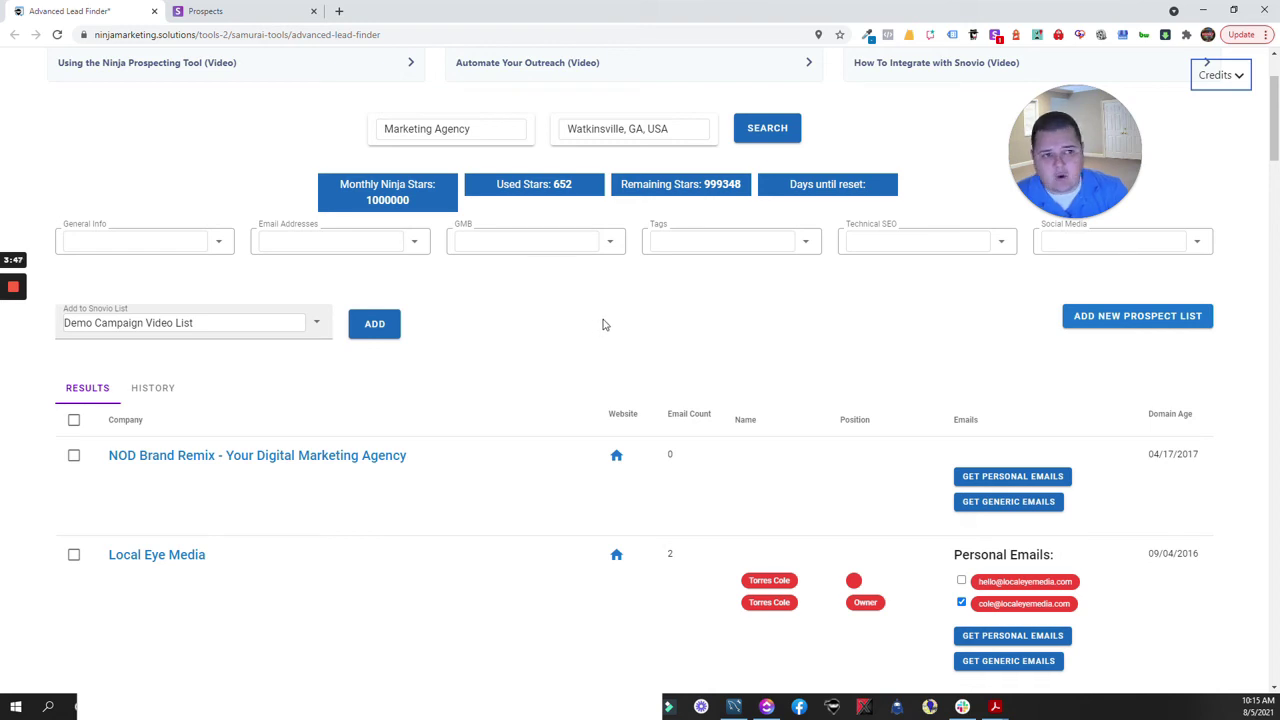
click(220, 11)
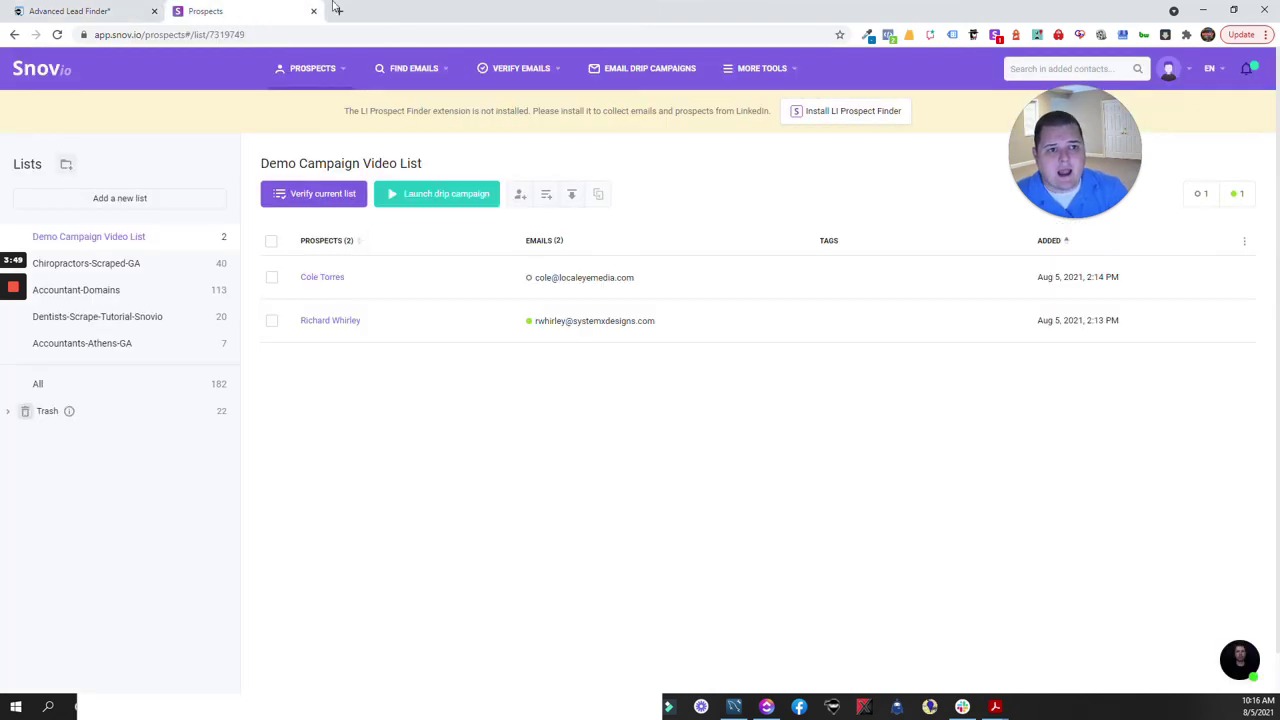
click(72, 11)
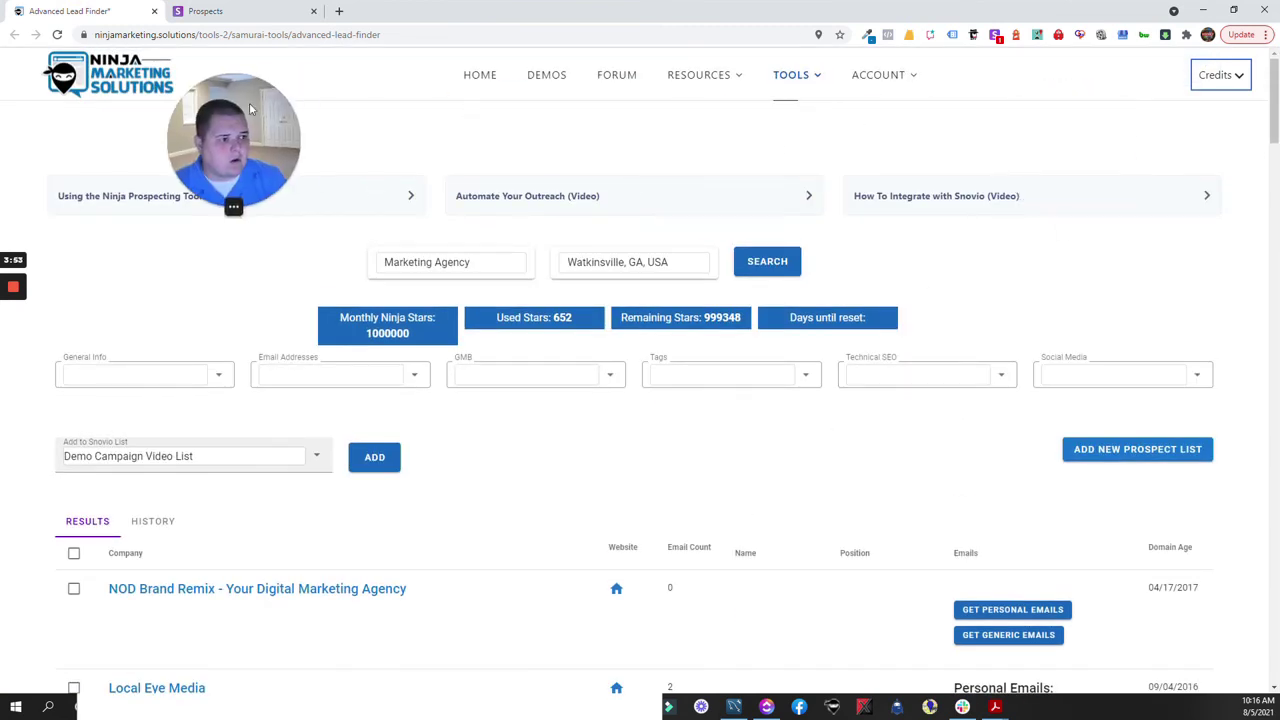
- Expand the Snovio integration video and open the Integrate with Snovio page in a new tab
click(986, 203)
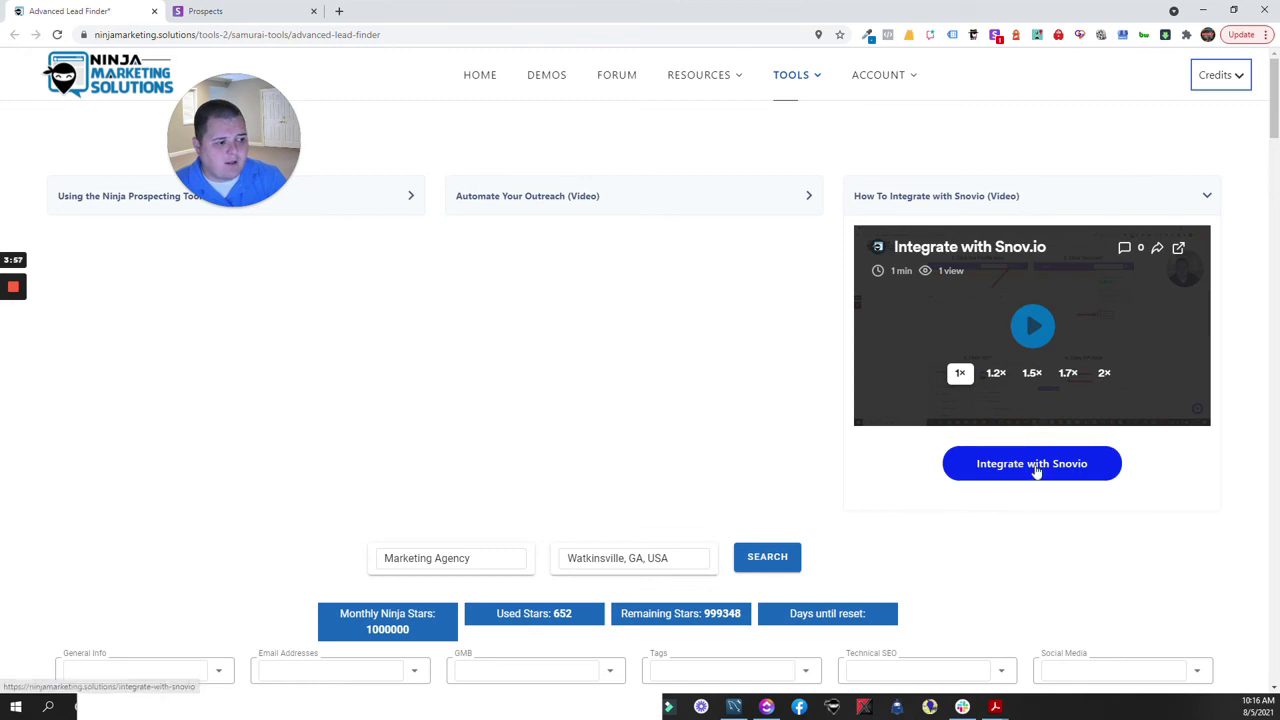
click(1013, 466)
drag(250, 113, 874, 52)
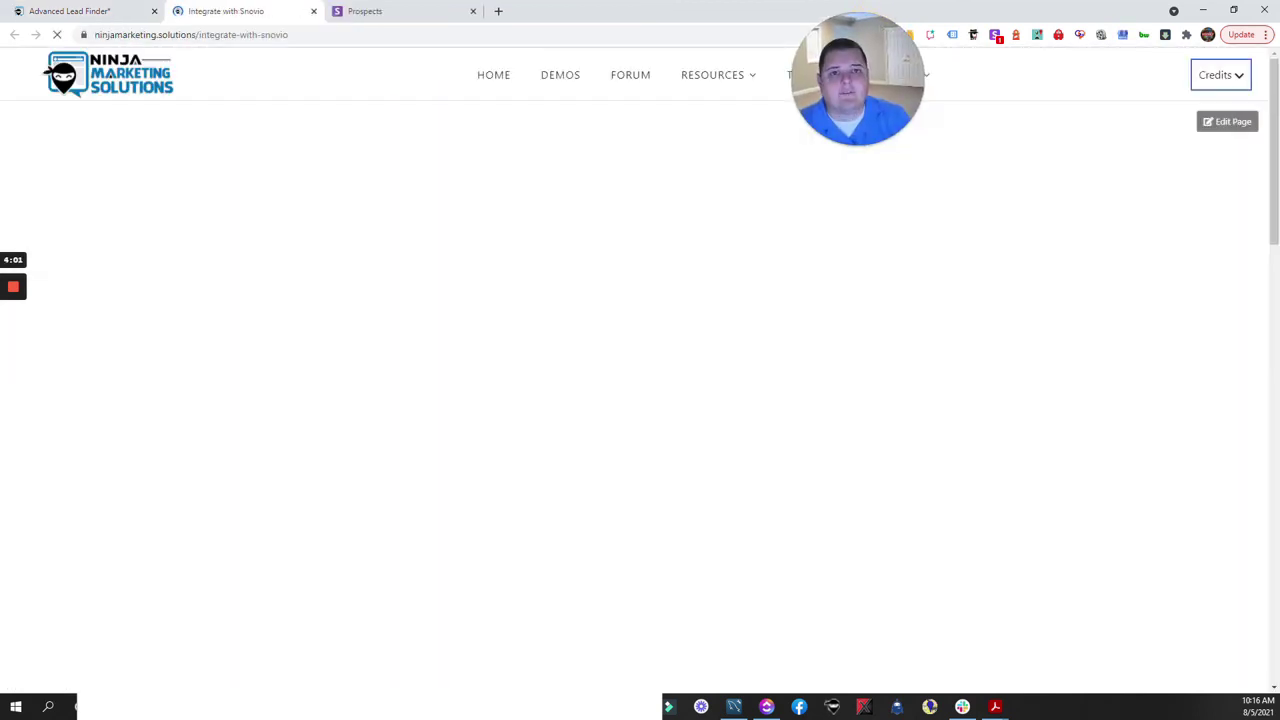
scroll(167, 283, down, 5)
scroll(160, 288, down, 5)
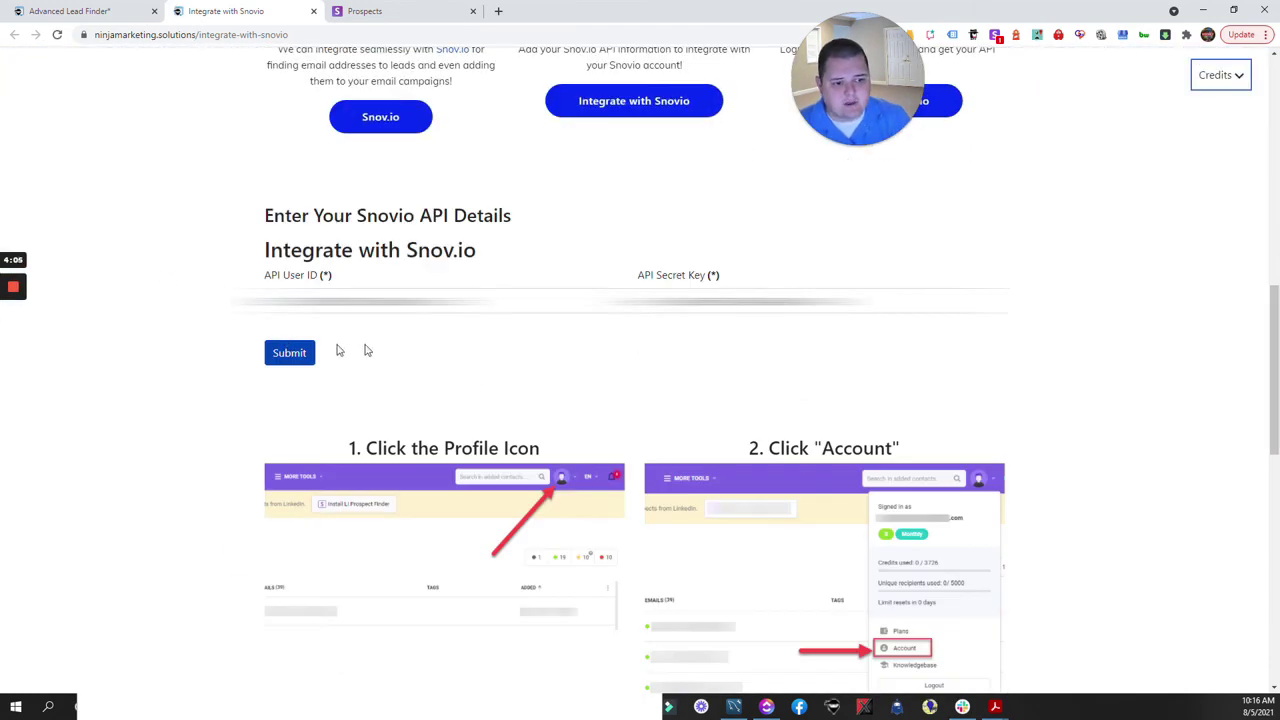
scroll(337, 349, up, 10)
click(75, 11)
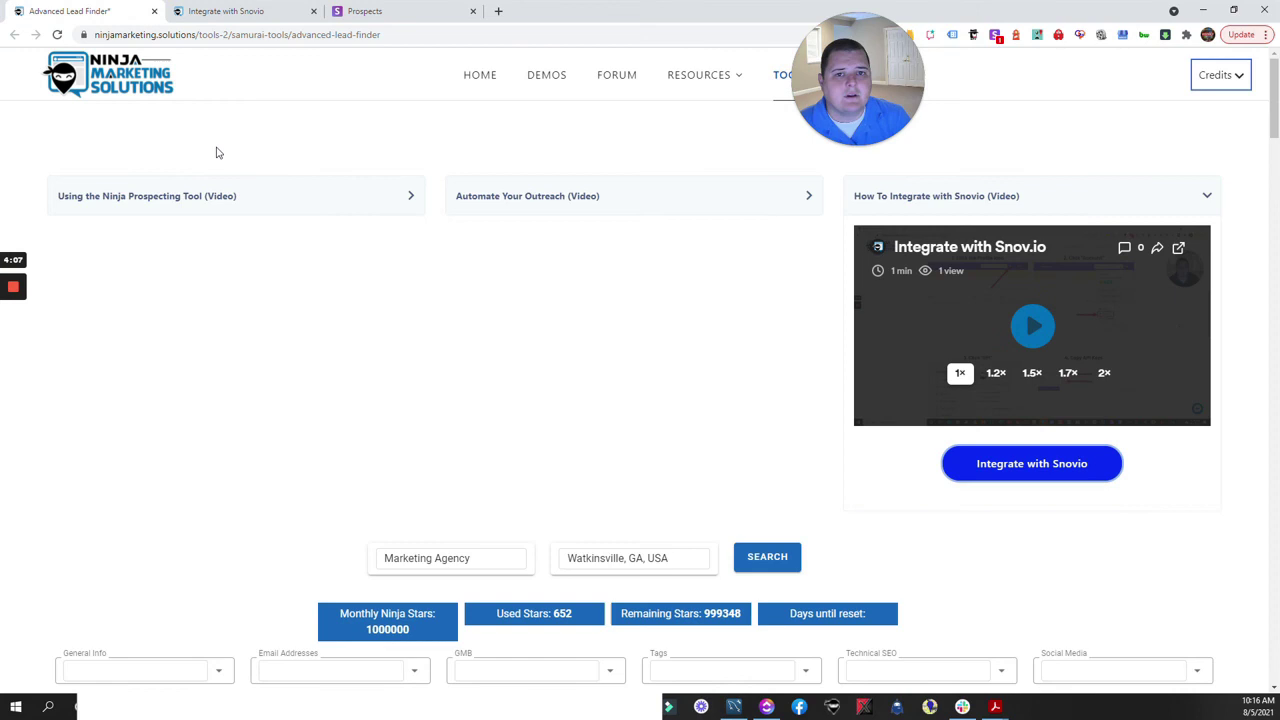